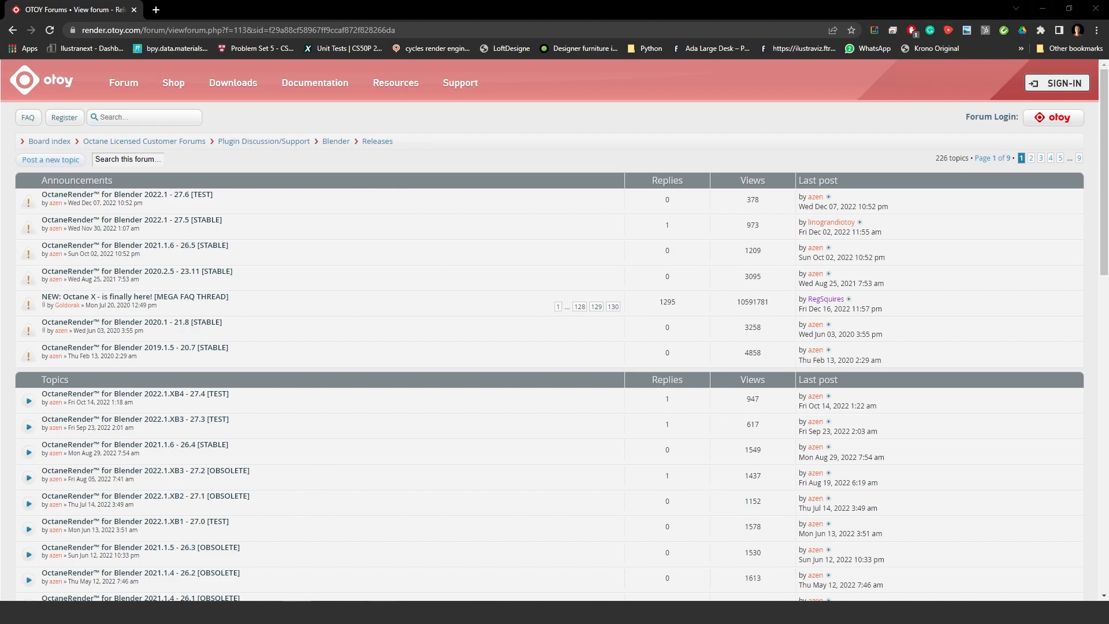
Switch to the Blender window with the glasses-on-table scene
mouse_move(382, 612)
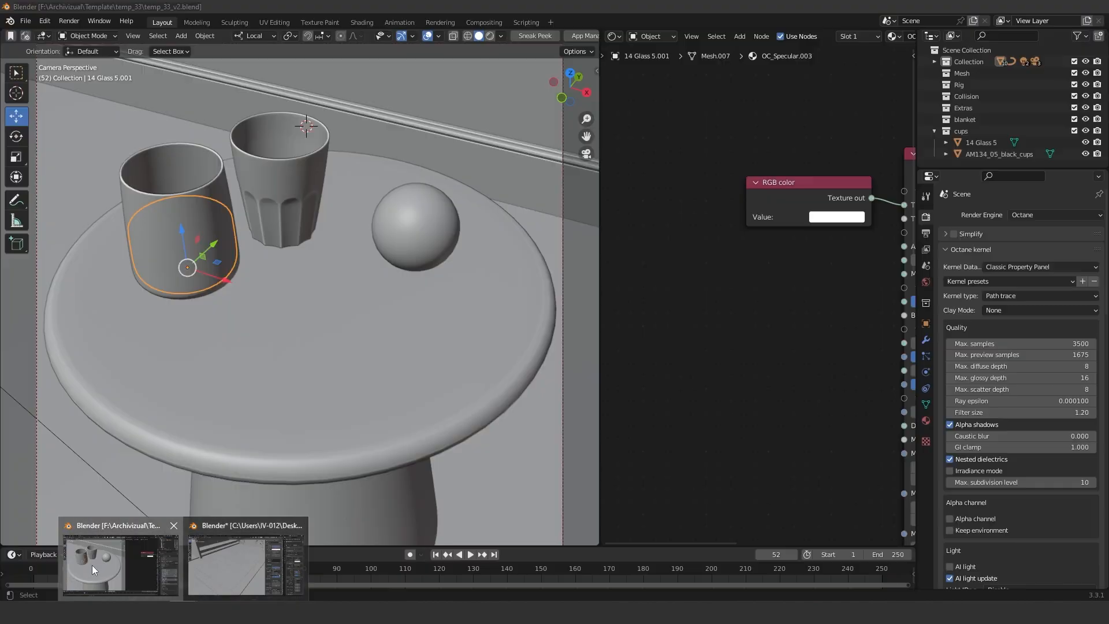
left_click(92, 564)
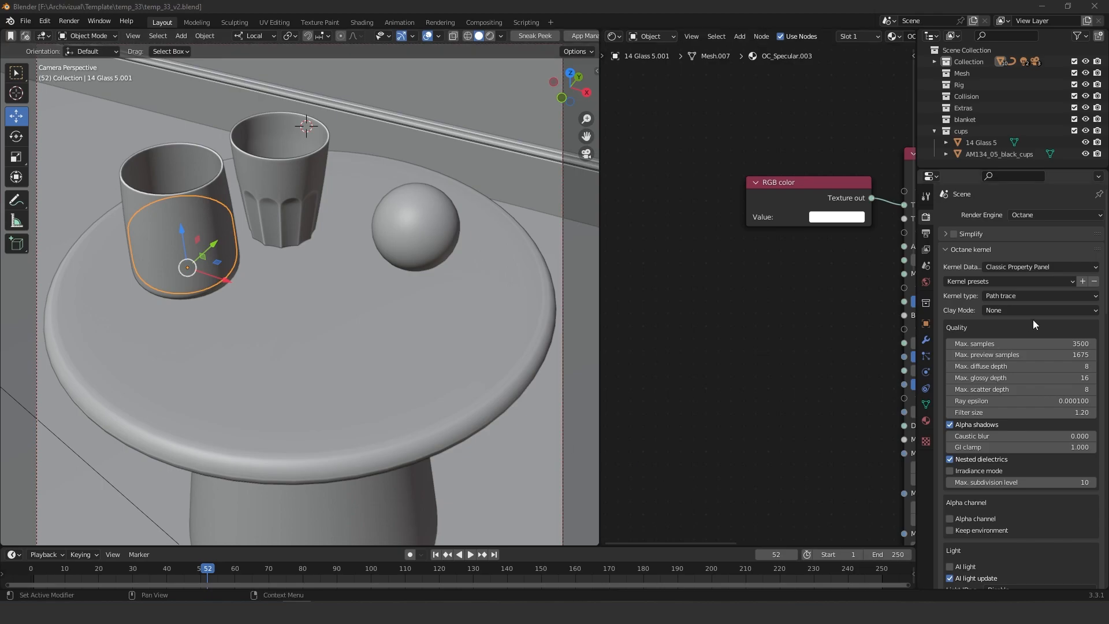
Keep the Octane kernel type on Path trace and turn on the rendered viewport preview
left_click(1005, 296)
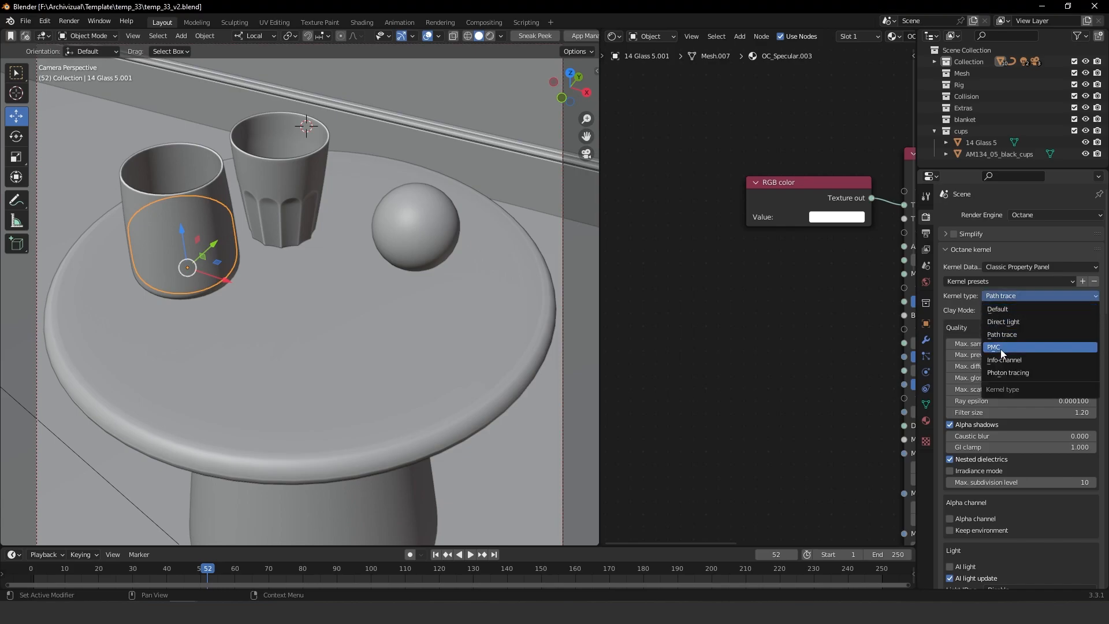
left_click(1010, 294)
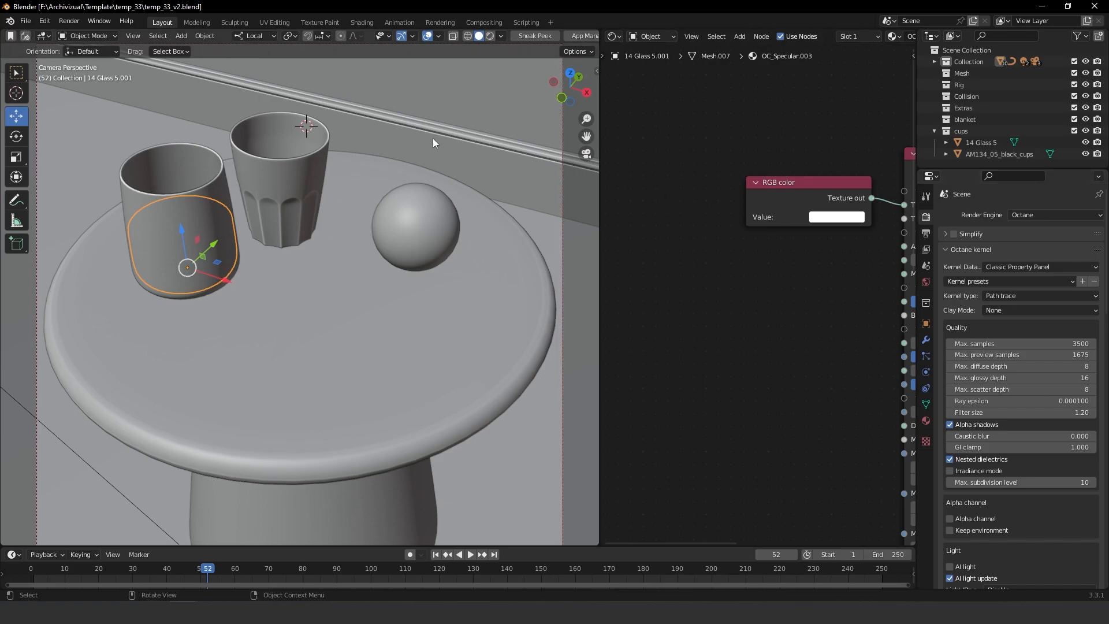
left_click(491, 36)
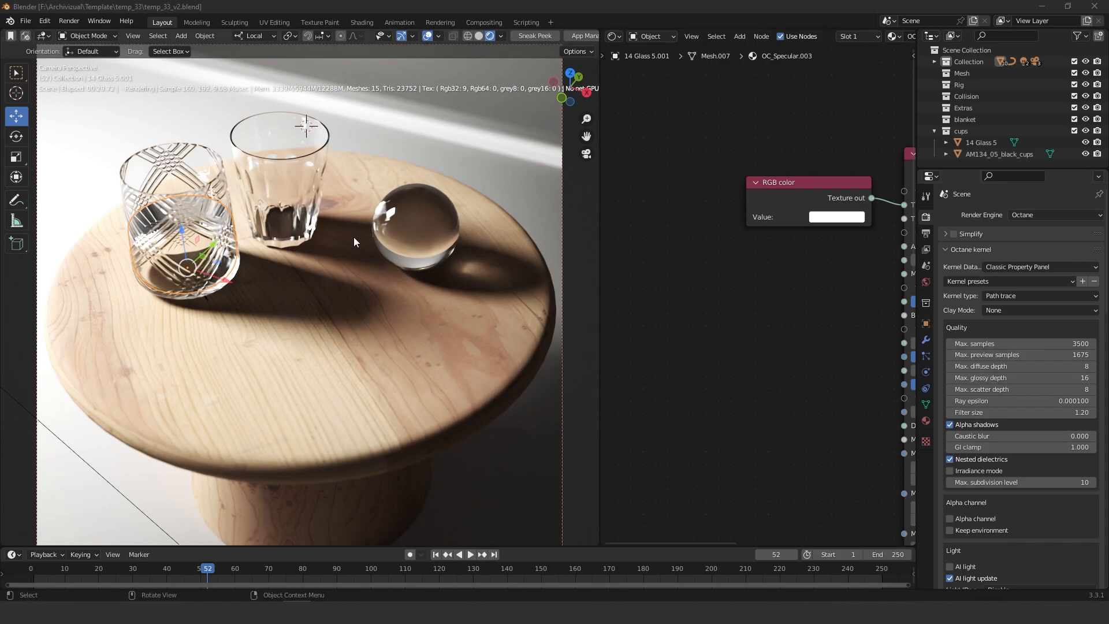
Switch the kernel type to Photon tracing and enable Allow caustics in the glass sphere's material
left_click(1009, 295)
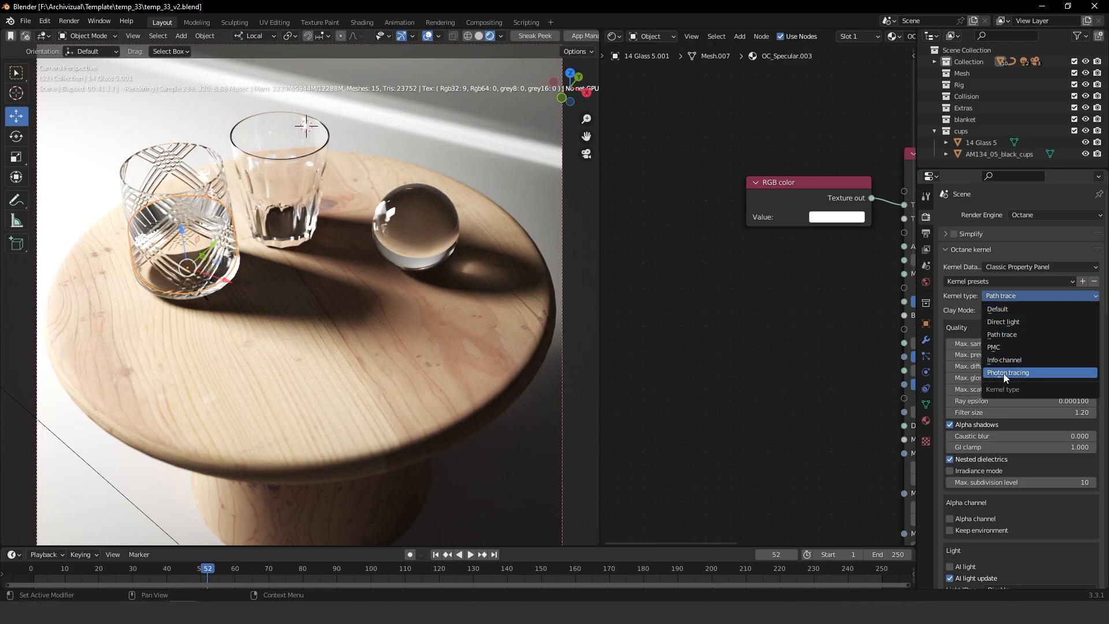
left_click(1013, 373)
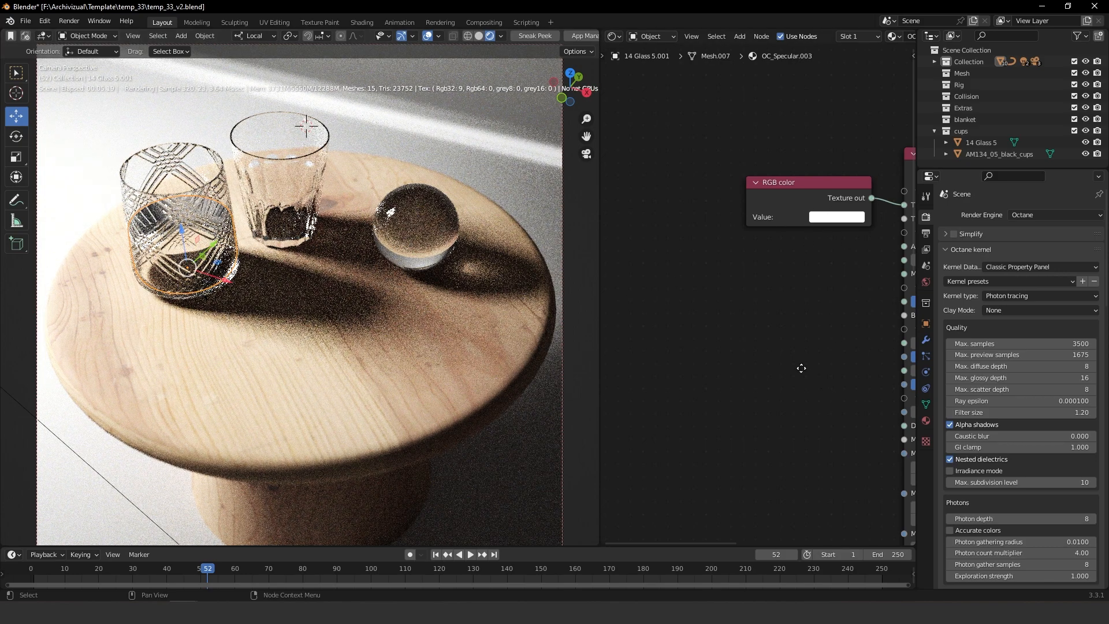
middle_click_drag(808, 372, 694, 289)
middle_click_drag(756, 220, 746, 233)
left_click_drag(835, 105, 829, 103)
left_click(428, 220)
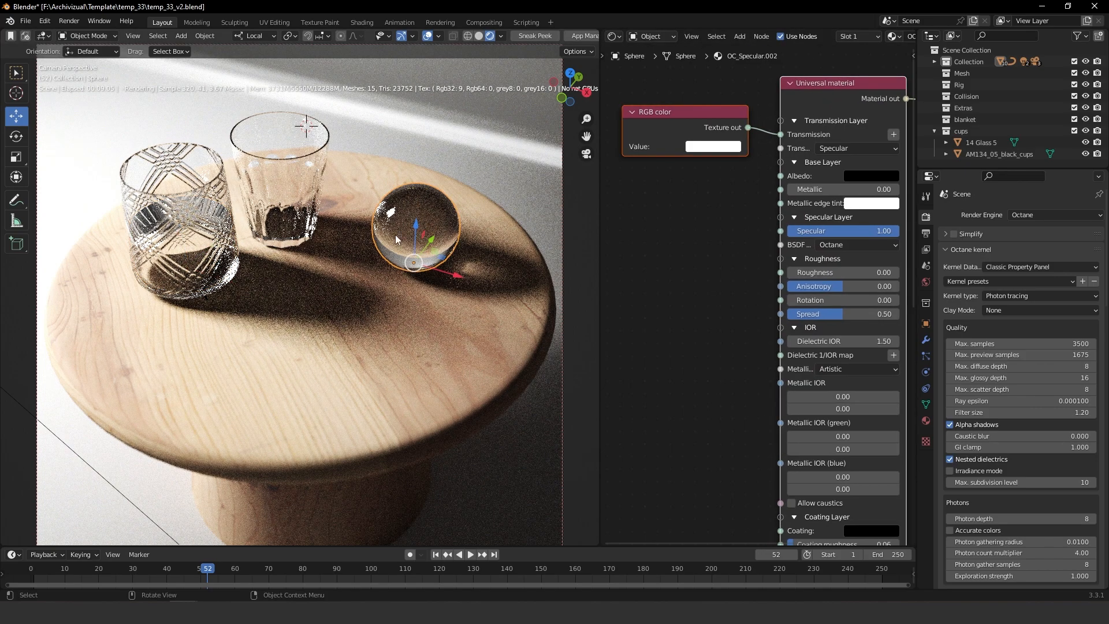
middle_click_drag(794, 333, 793, 145)
middle_click_drag(810, 367, 778, 378)
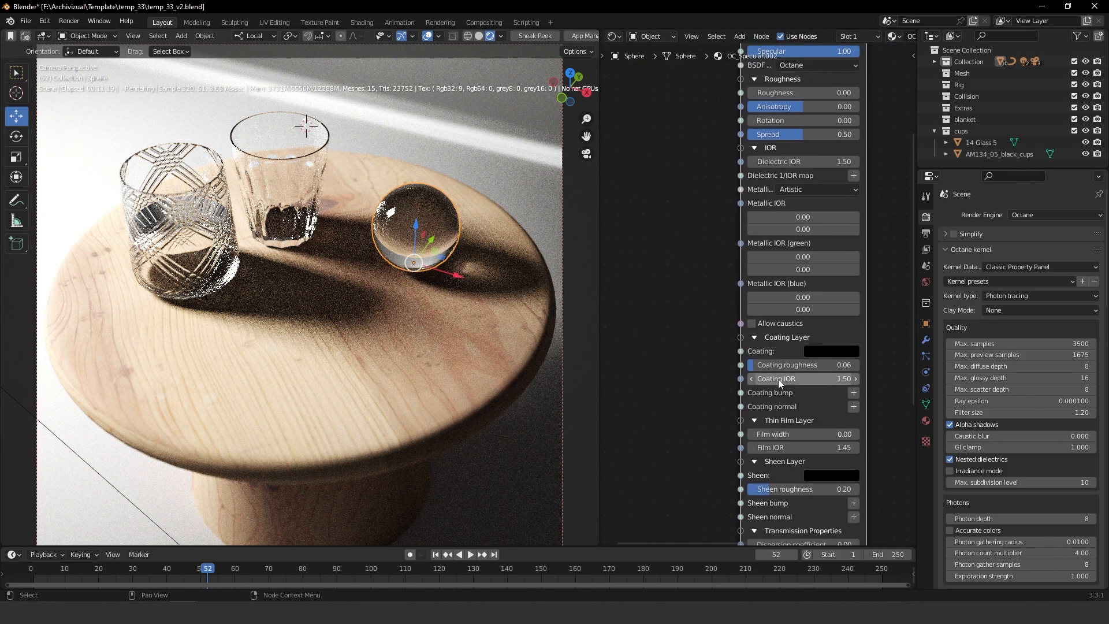
left_click(751, 324)
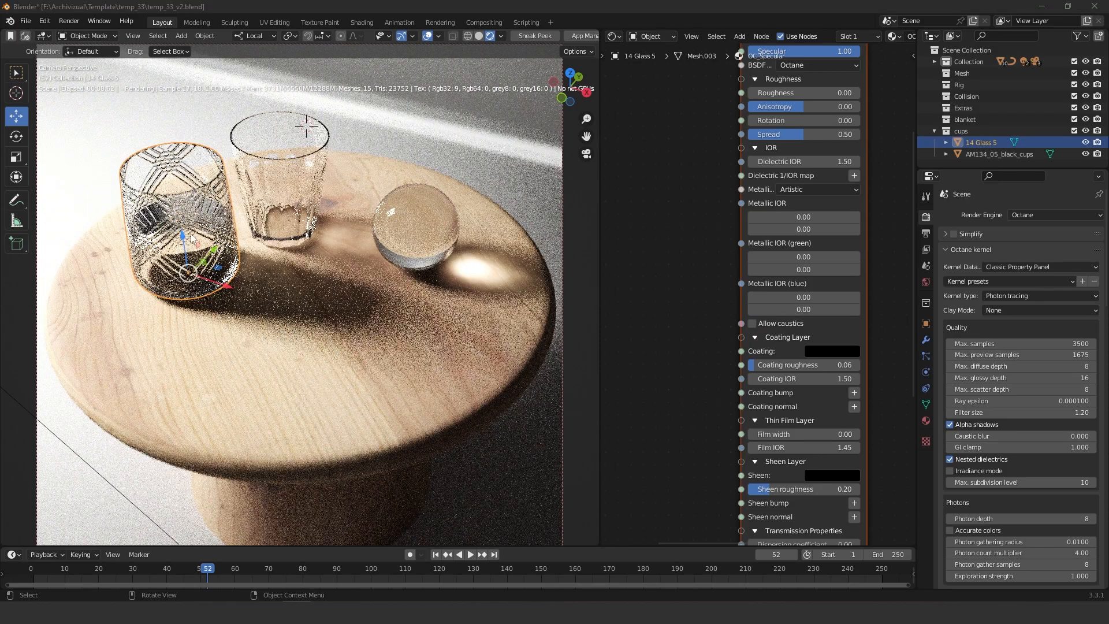
Enable Allow caustics in the material of the 14 Glass 5 cup
middle_click_drag(790, 233, 805, 184)
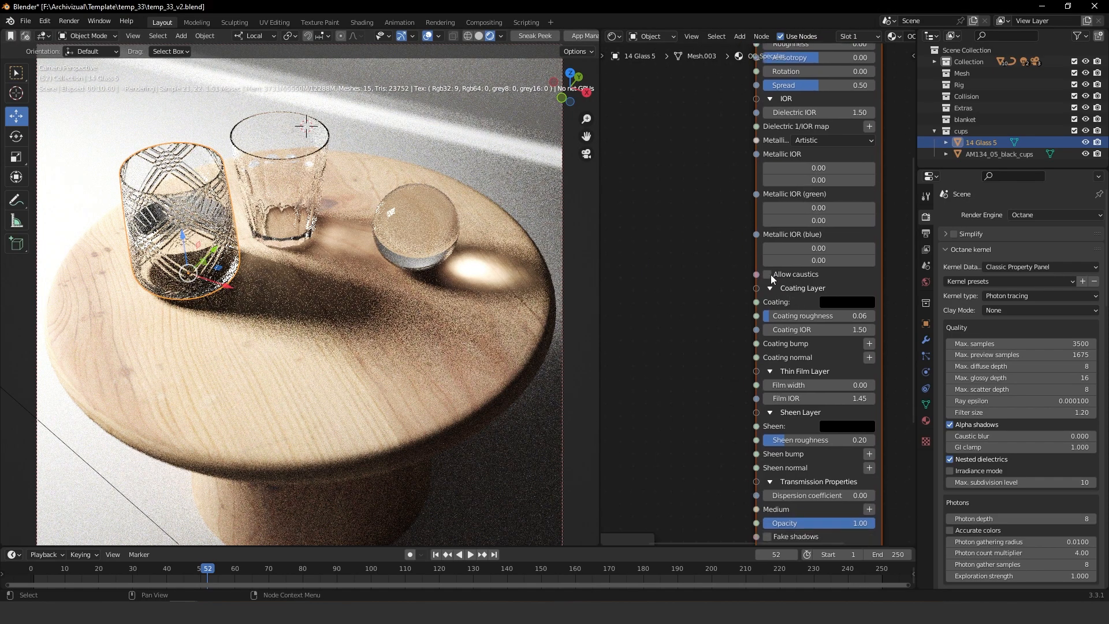
left_click(766, 273)
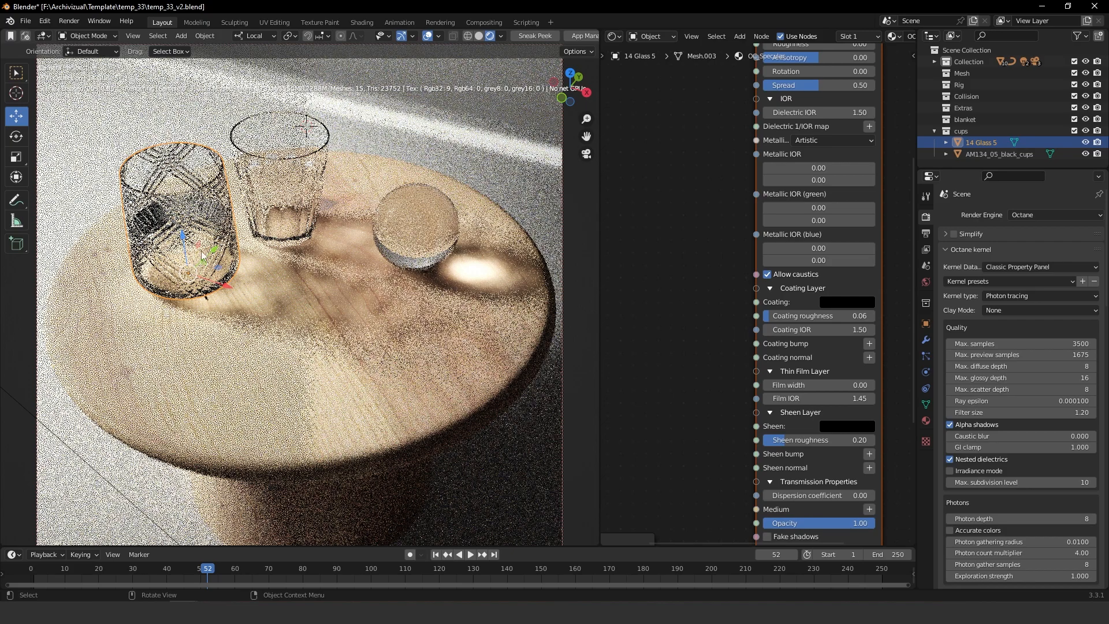
Select the patterned glass cup and enable Allow caustics in its material
left_click(204, 247)
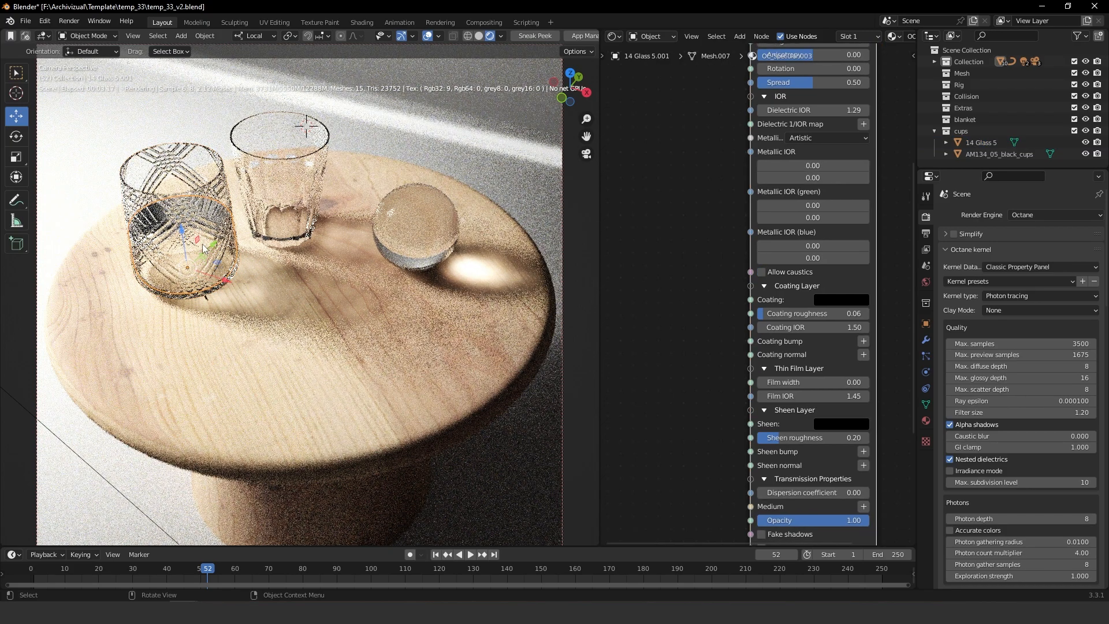
left_click(761, 273)
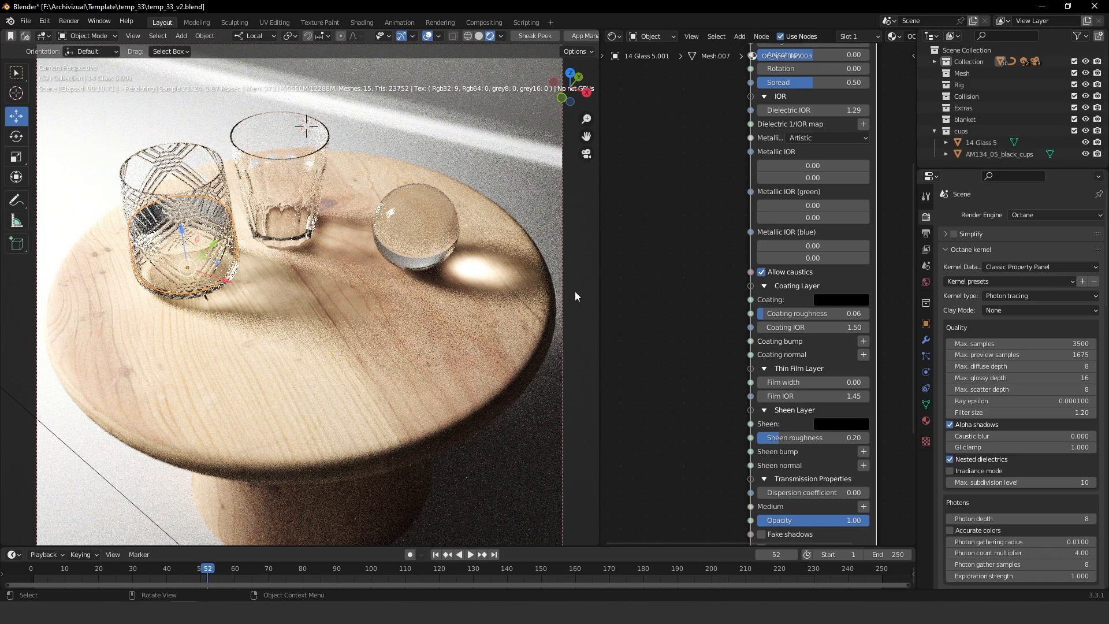
Set the photon depth in the kernel's Photons settings to 2
scroll(1014, 331, "down", 5)
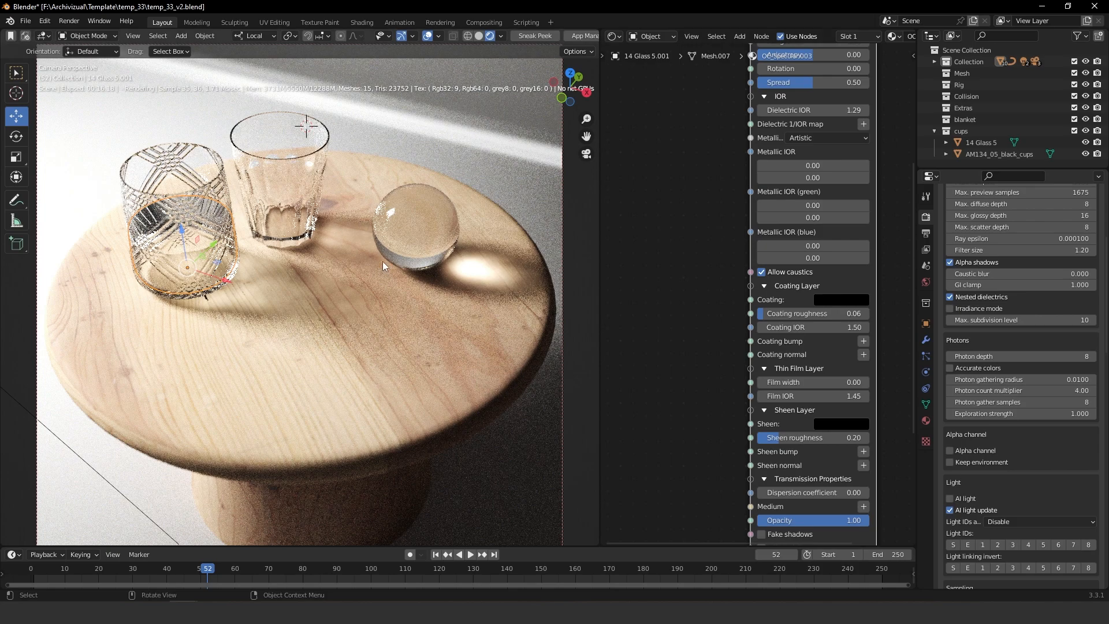
left_click(992, 356)
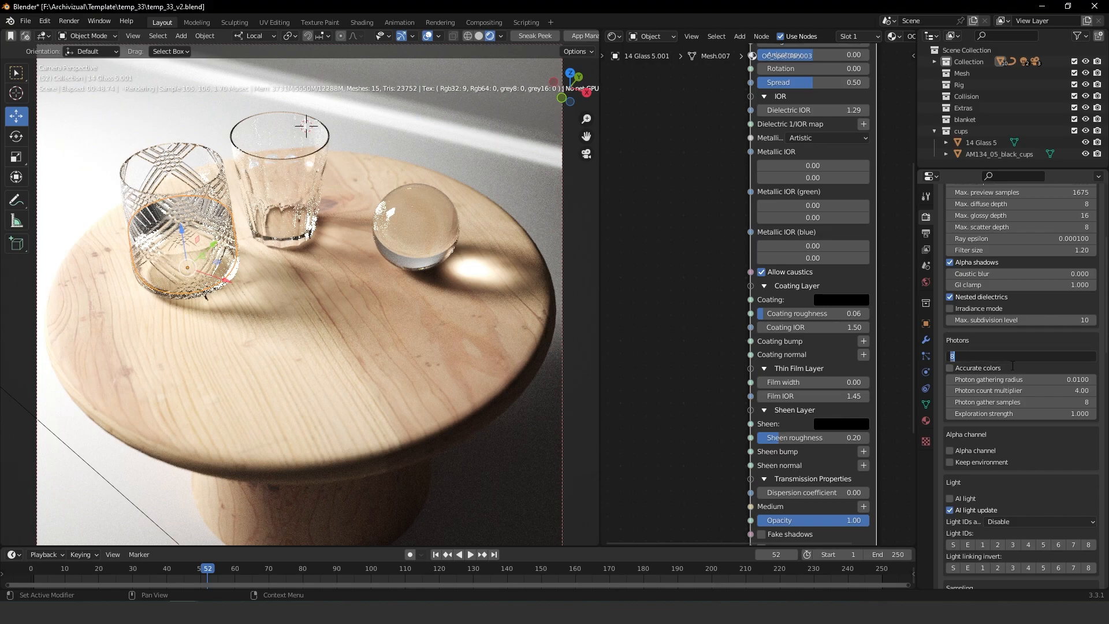
type("2")
key("Return")
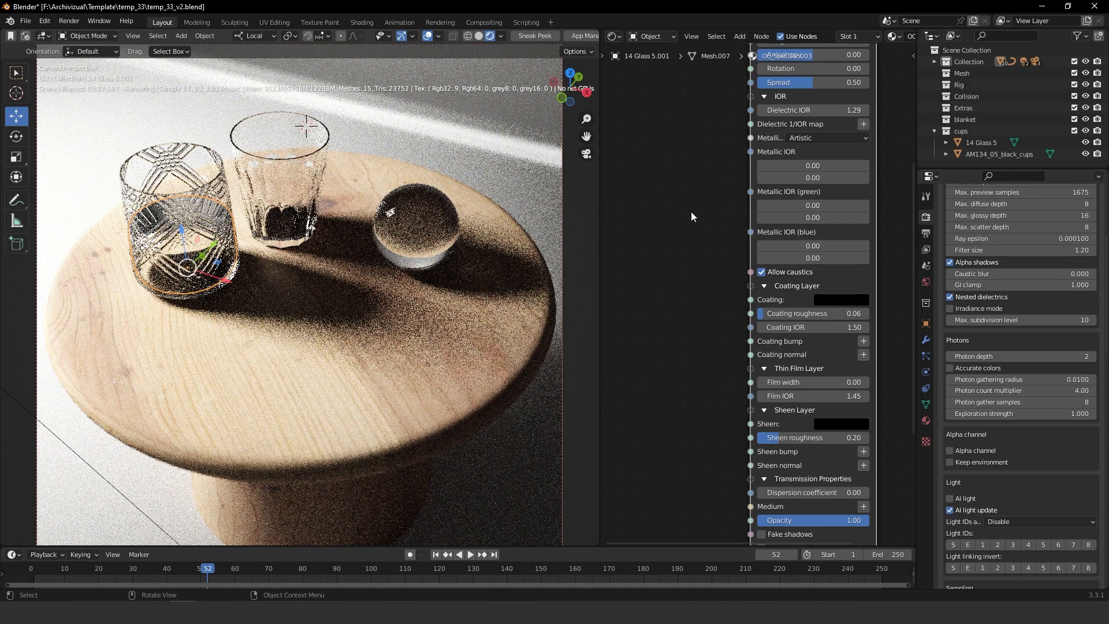
Set the photon depth back to 8, keeping the Photon tracing kernel
scroll(988, 470, "up", 6)
left_click(1010, 283)
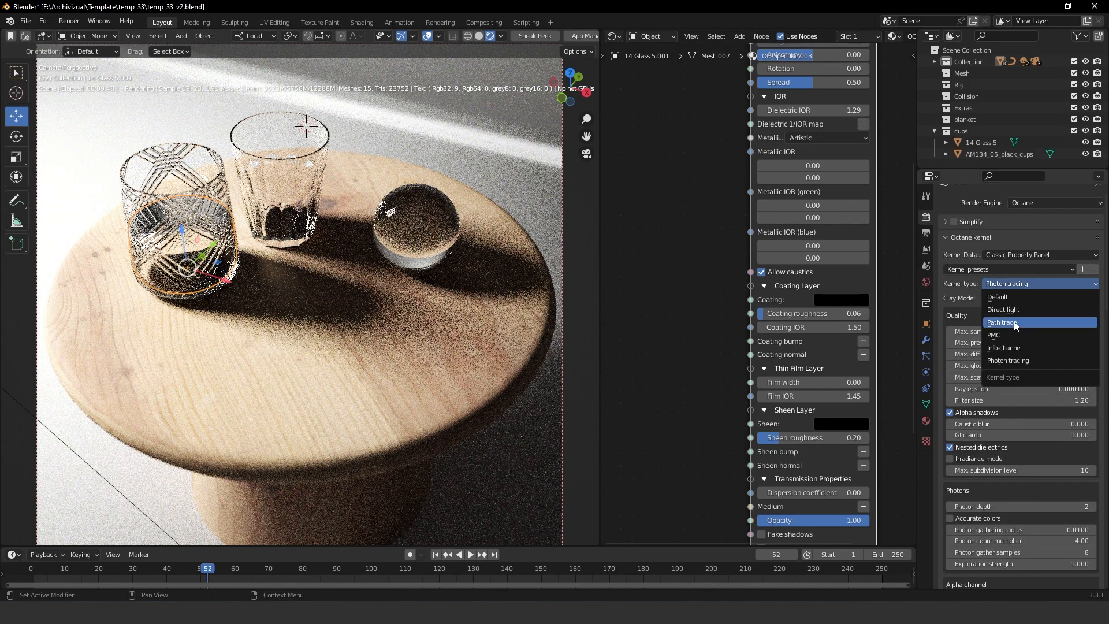
scroll(988, 247, "down", 7)
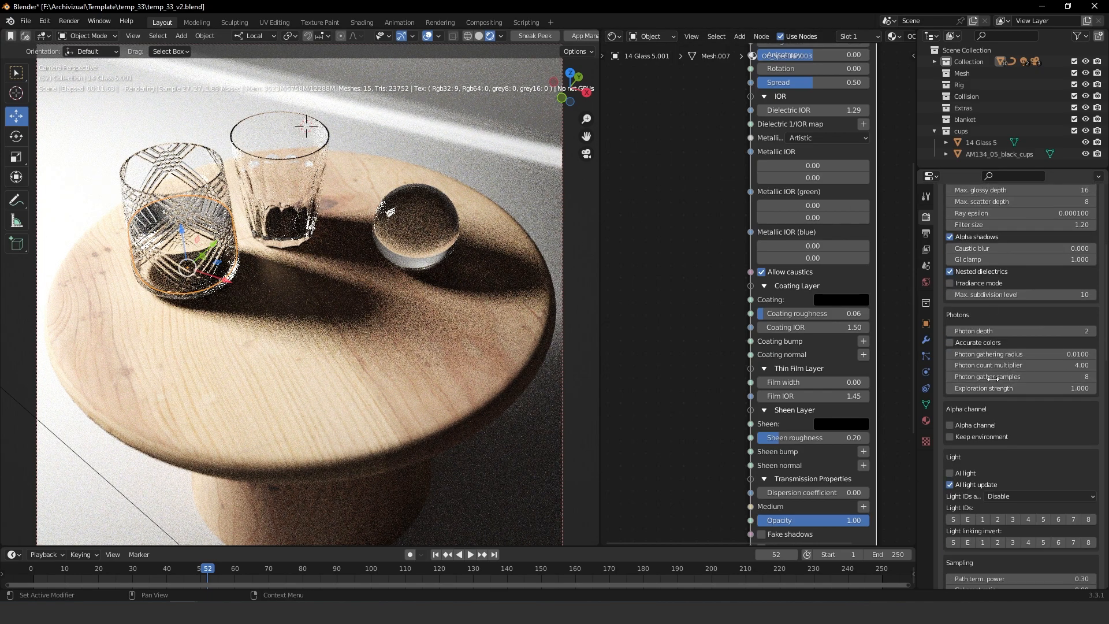
left_click(983, 330)
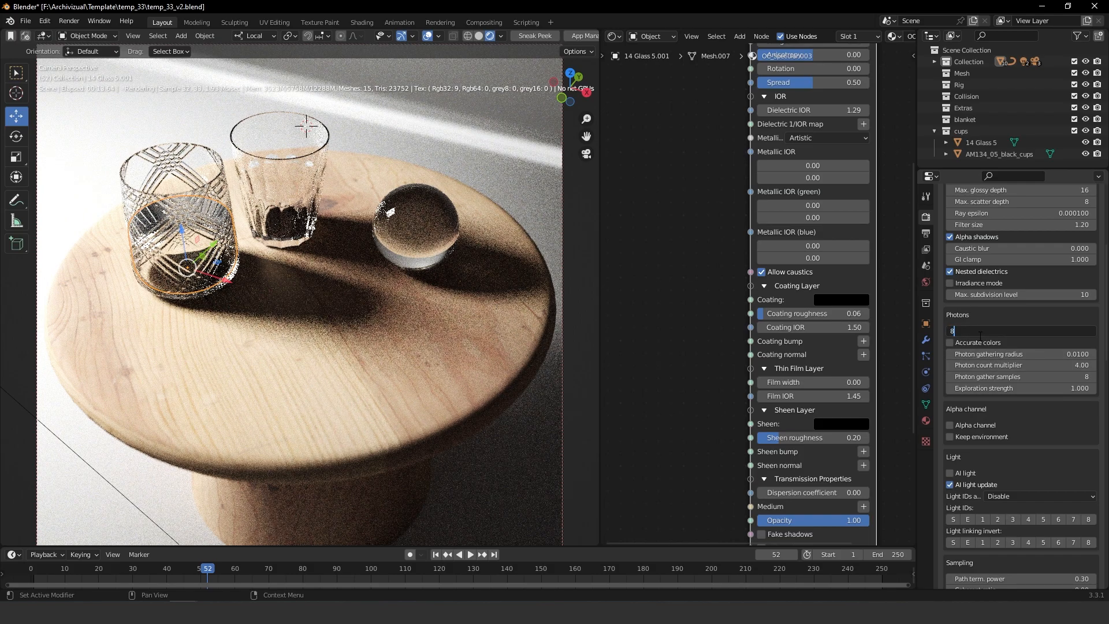
key("Return")
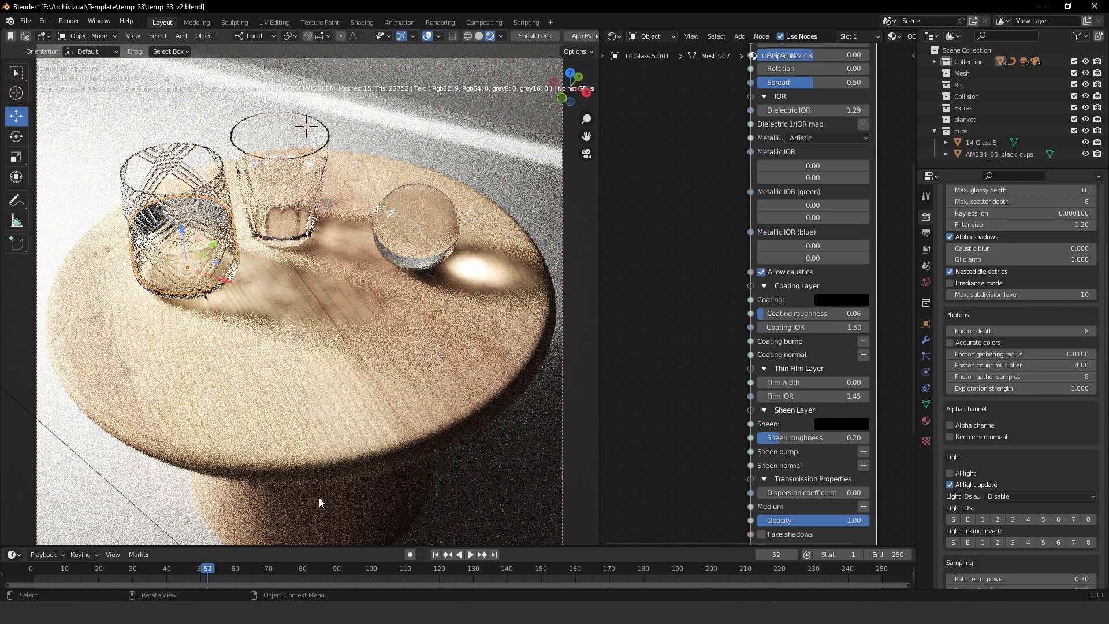
Return the viewport to solid shading and switch to the Blender window with the pool scene
left_click(478, 37)
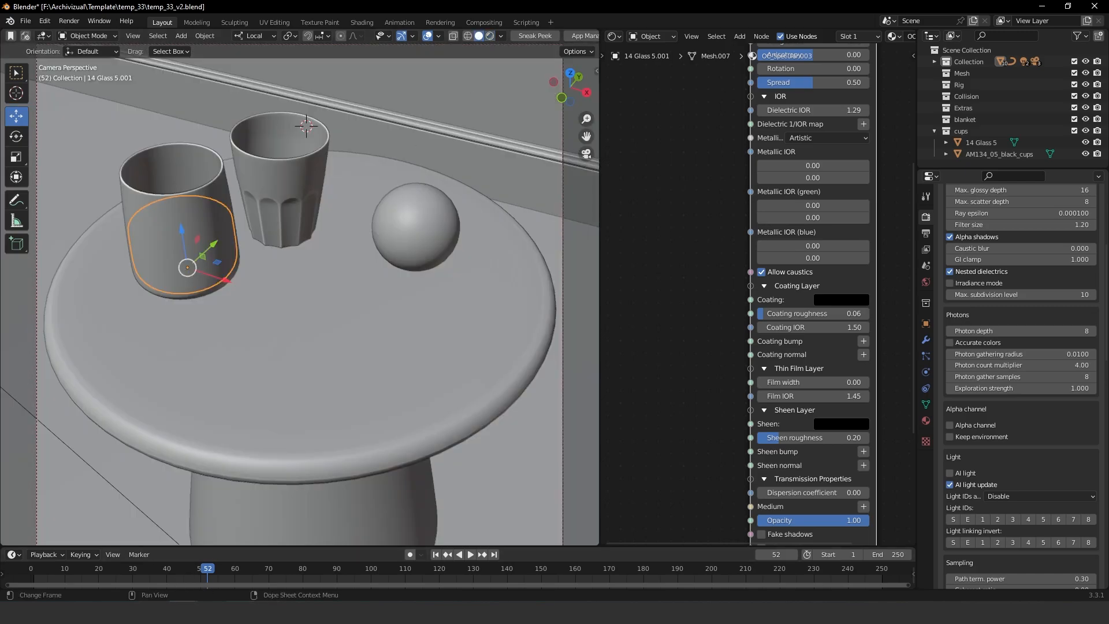
mouse_move(183, 612)
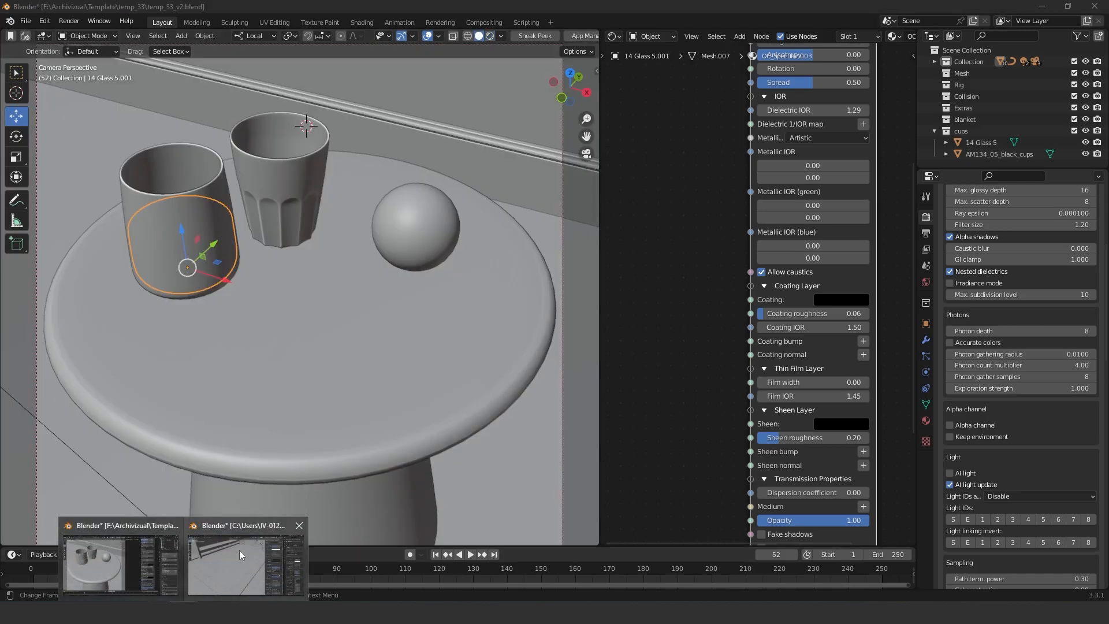
left_click(240, 548)
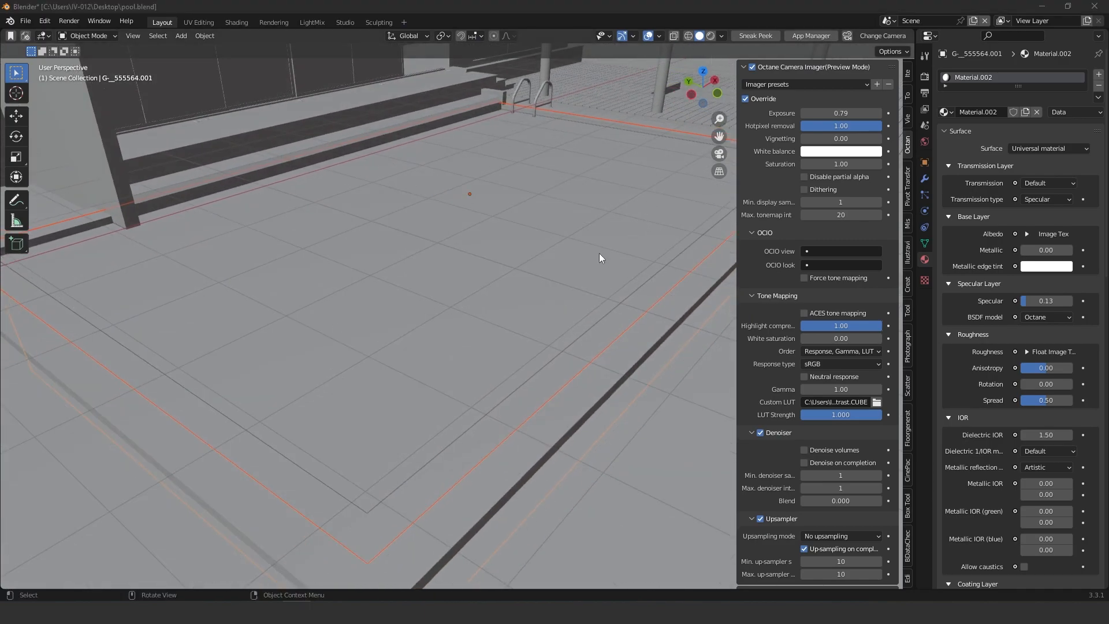
Split the viewport and turn the new area into a Shader Editor framing all nodes
left_click_drag(912, 32, 621, 110)
key("n")
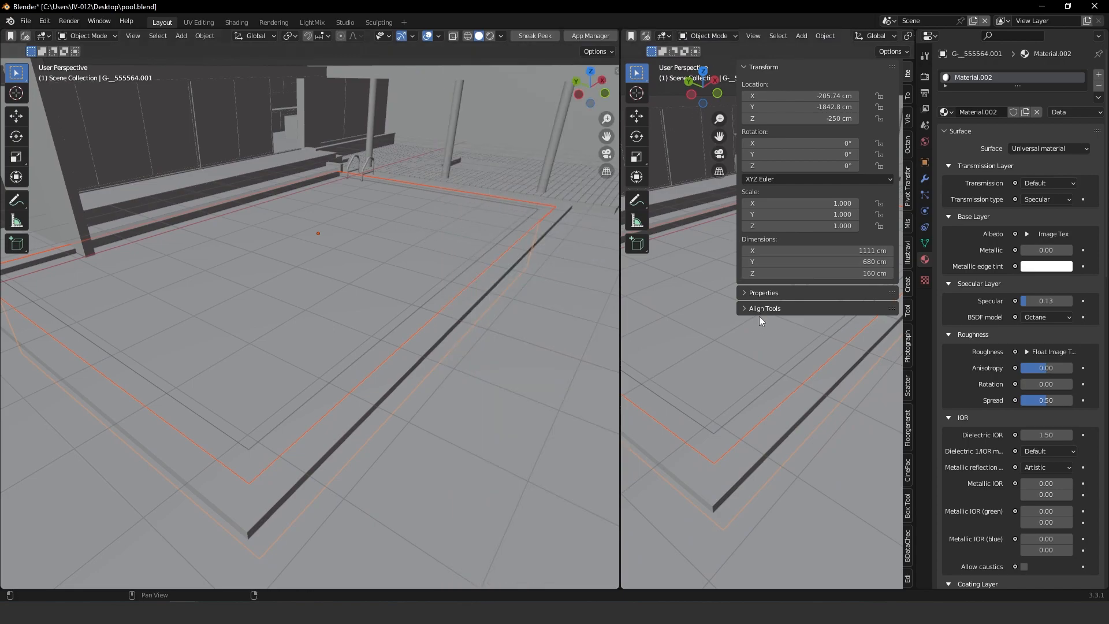
key("n")
left_click(665, 36)
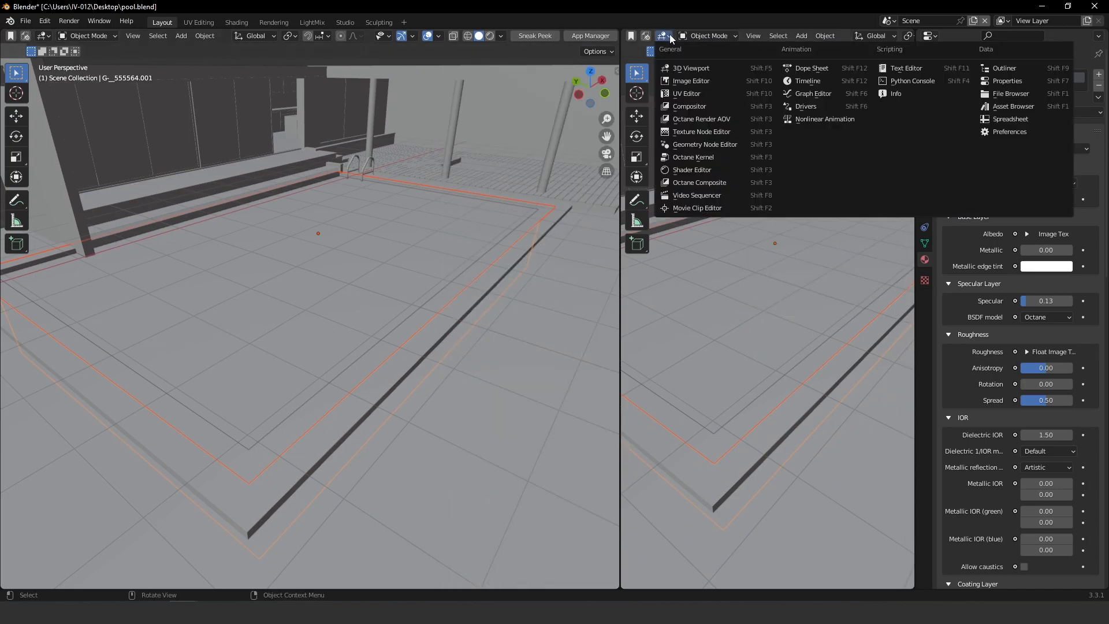
left_click(688, 144)
key("Home")
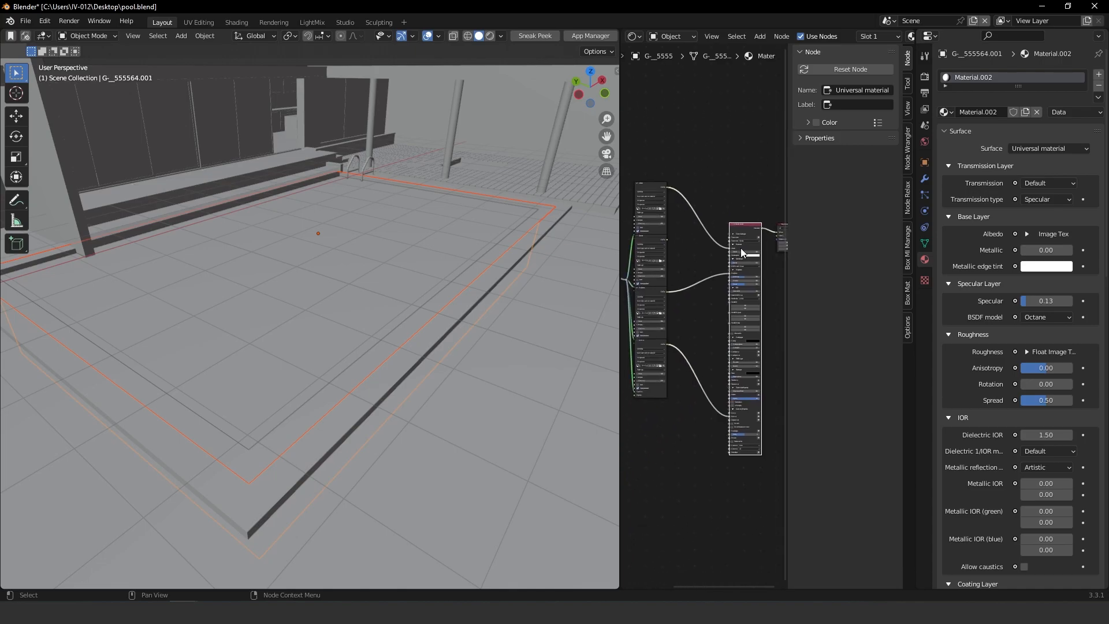
Select the pool water and examine its glass material's node tree and Allow caustics setting
left_click(388, 251)
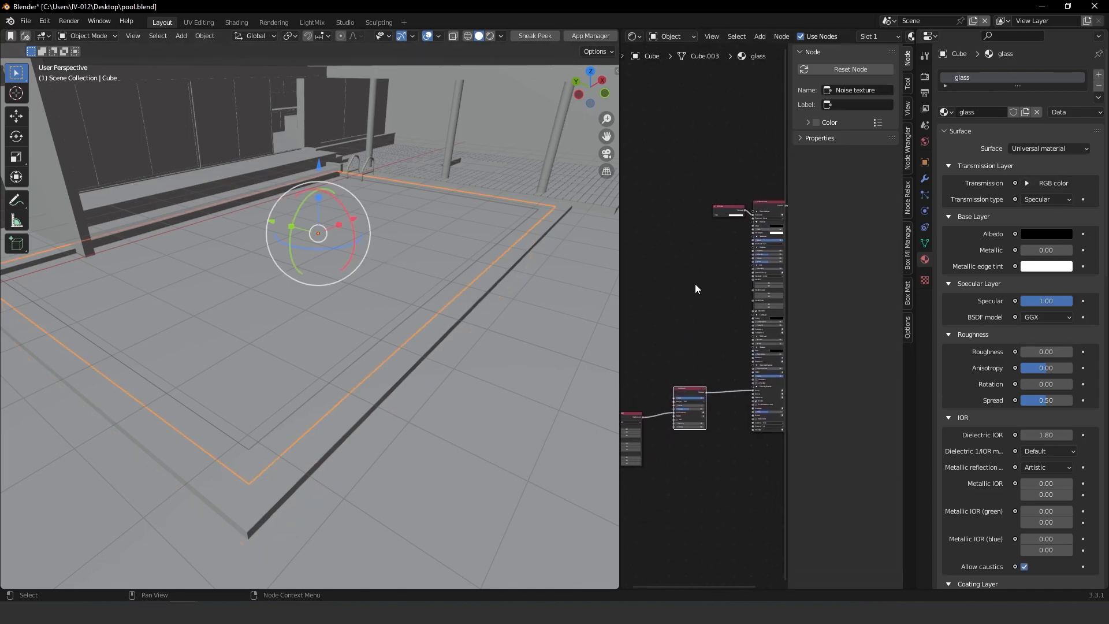
left_click_drag(630, 414, 672, 394)
key("n")
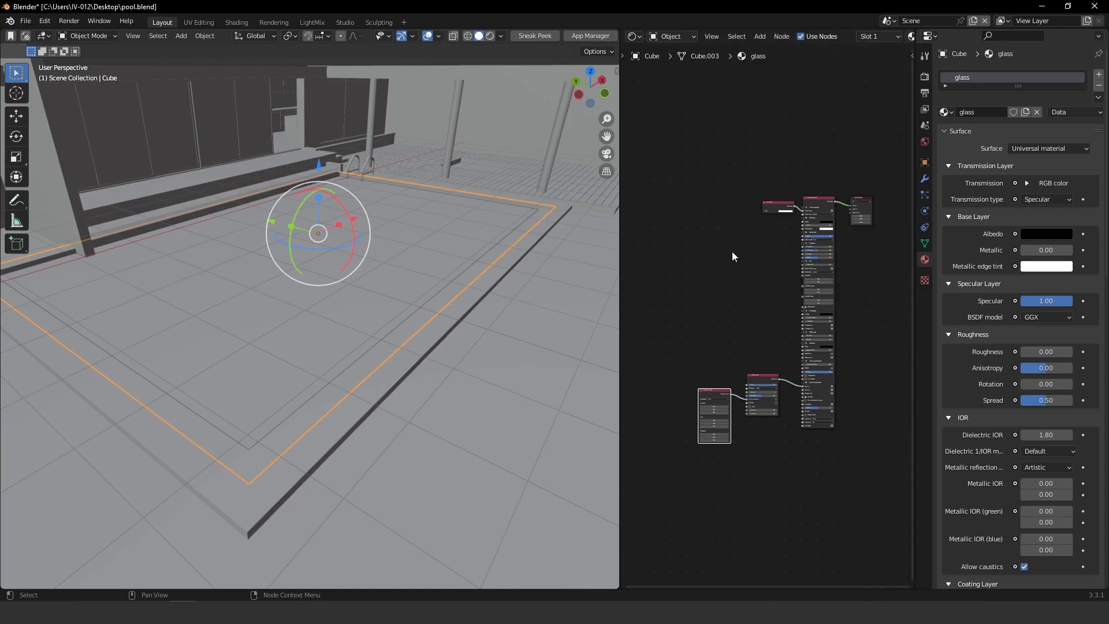
scroll(817, 227, "up", 2)
left_click_drag(651, 439, 670, 416)
scroll(692, 422, "up", 4)
left_click(784, 278)
left_click_drag(784, 277, 791, 260)
middle_click_drag(692, 309, 724, 296)
left_click(711, 292)
left_click_drag(712, 292, 722, 266)
middle_click_drag(733, 255, 641, 283)
middle_click_drag(807, 214, 716, 440)
middle_click_drag(775, 227, 750, 431)
scroll(778, 331, "down", 5, "shift")
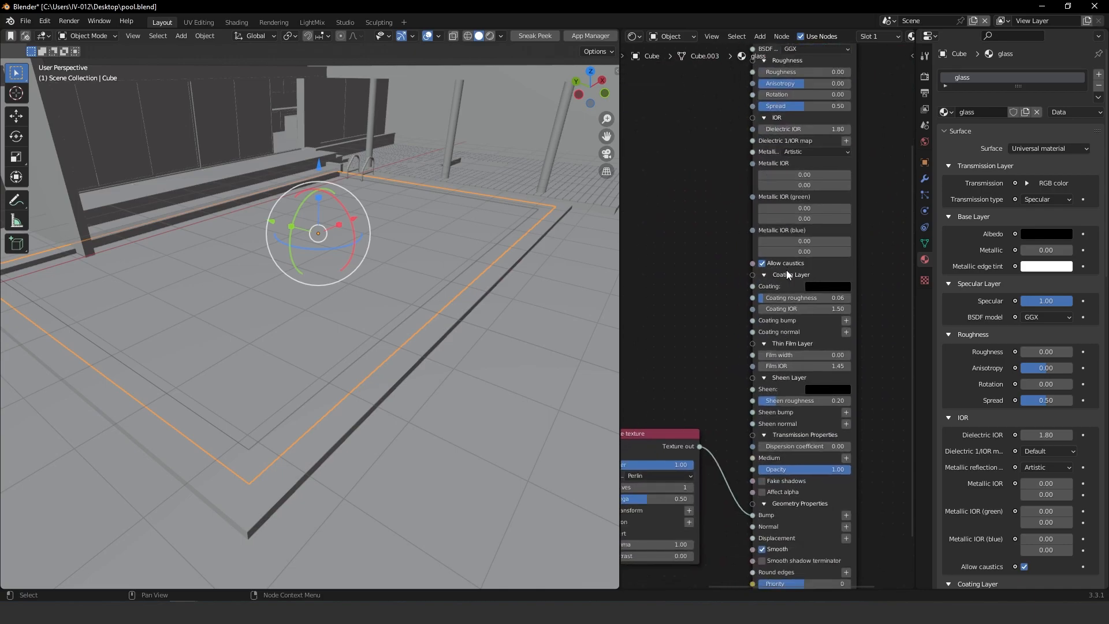
scroll(768, 273, "up", 5, "shift")
left_click_drag(698, 226, 670, 233)
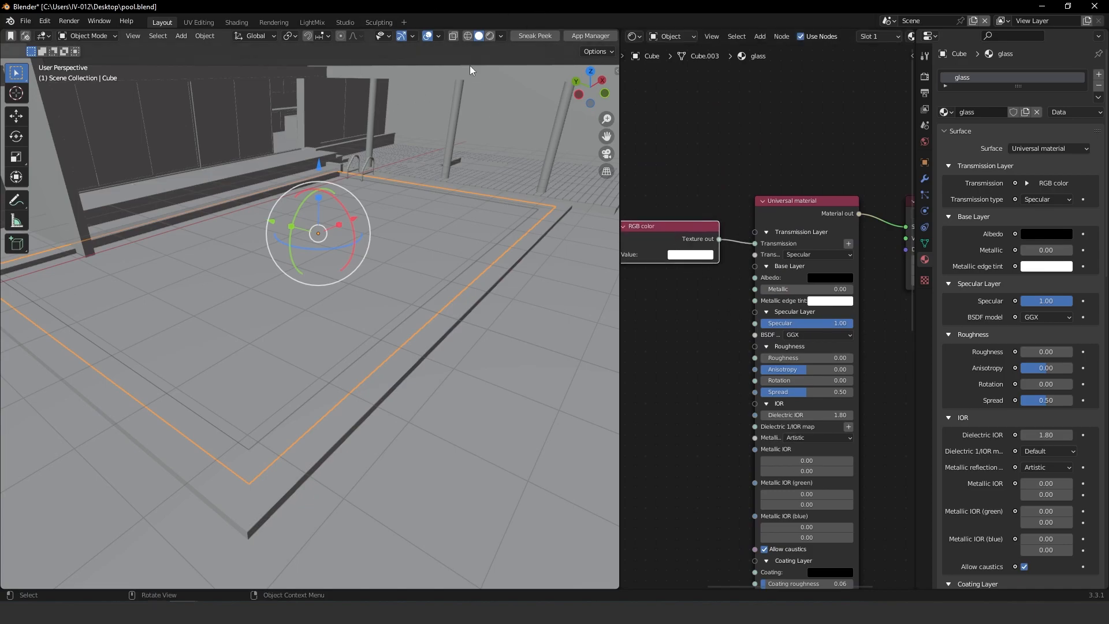
Turn on the rendered viewport preview and orbit around the pool to view the water caustics
left_click(490, 35)
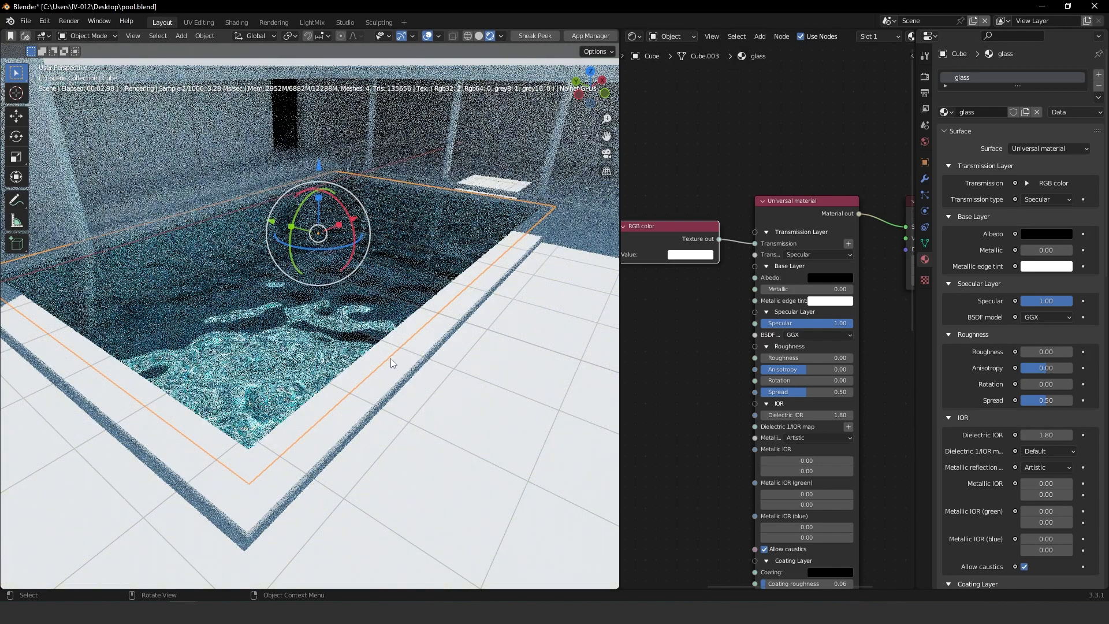
middle_click_drag(349, 385, 340, 397)
scroll(344, 390, "up", 2)
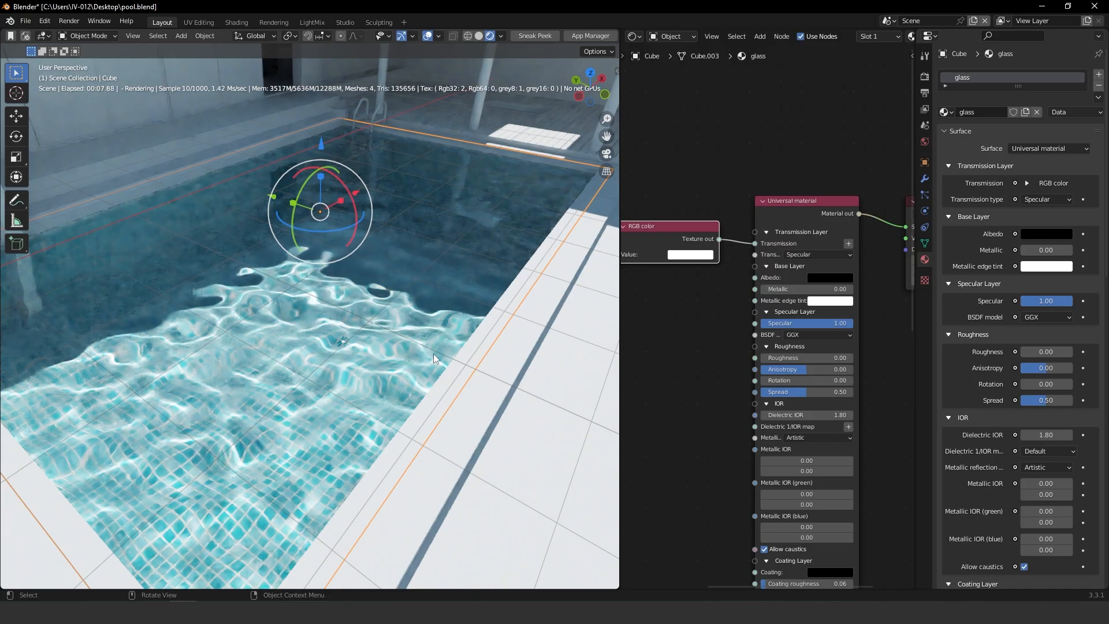
middle_click_drag(492, 230, 381, 276)
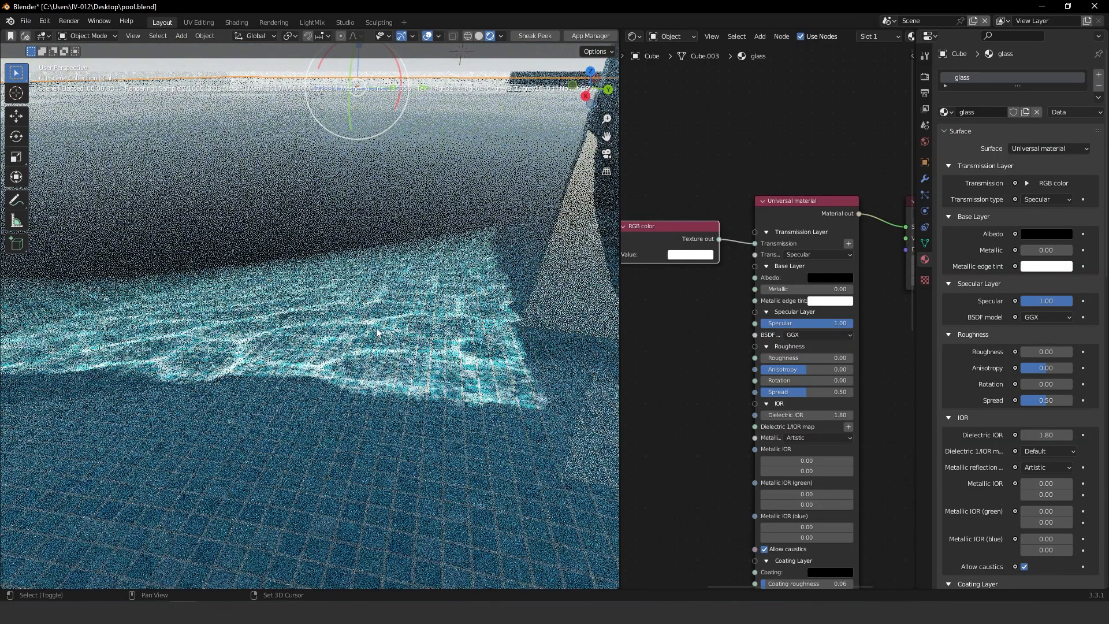
middle_click_drag(376, 333, 385, 280, "shift")
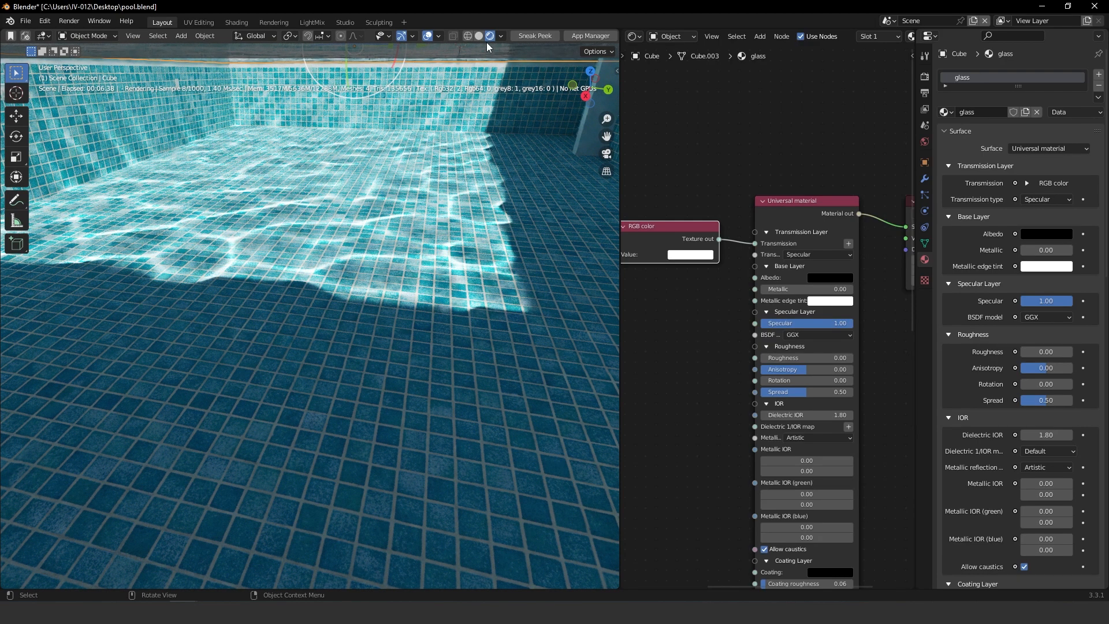
Hide the pool's surrounding walls, select the water plane and switch the viewport back to rendered preview
middle_click_drag(490, 231, 471, 156)
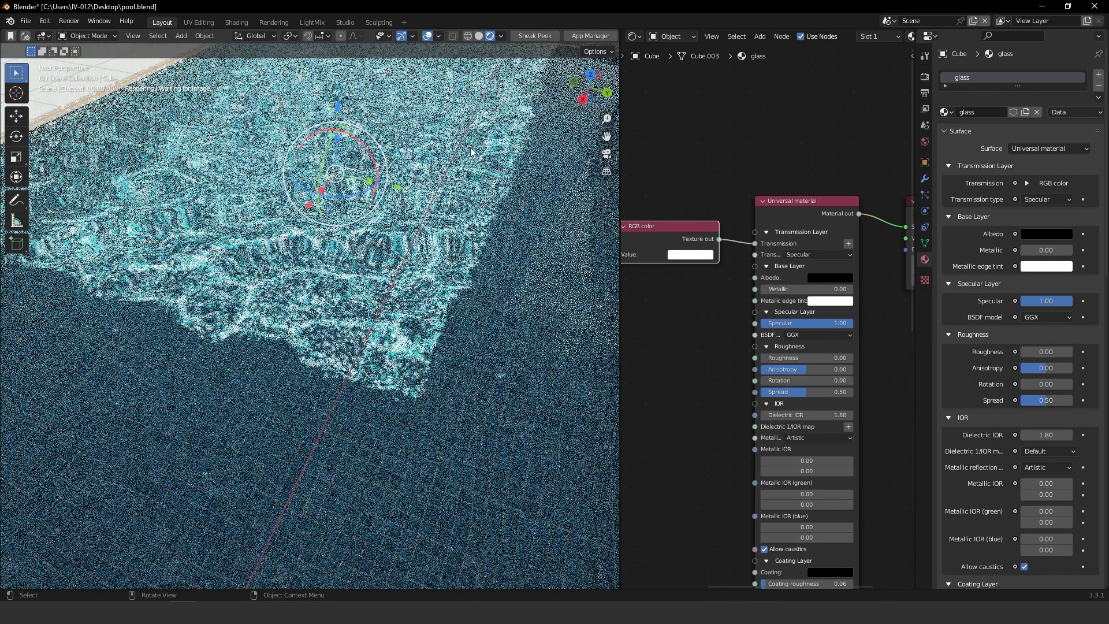
left_click(478, 36)
mouse_move(463, 81)
middle_mouse_down()
mouse_move(370, 305)
mouse_move(385, 275)
mouse_move(370, 373)
mouse_move(338, 335)
middle_mouse_up()
left_click(295, 364)
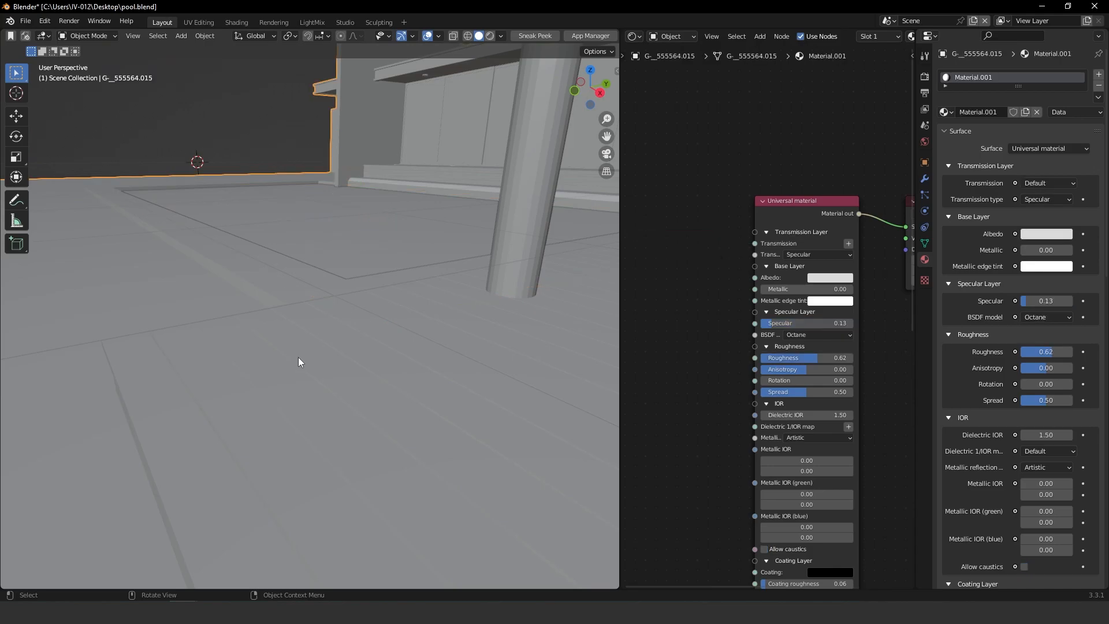
key("h")
middle_click_drag(357, 330, 380, 384)
left_click(355, 416)
key("h")
left_click(375, 280)
left_click(489, 36)
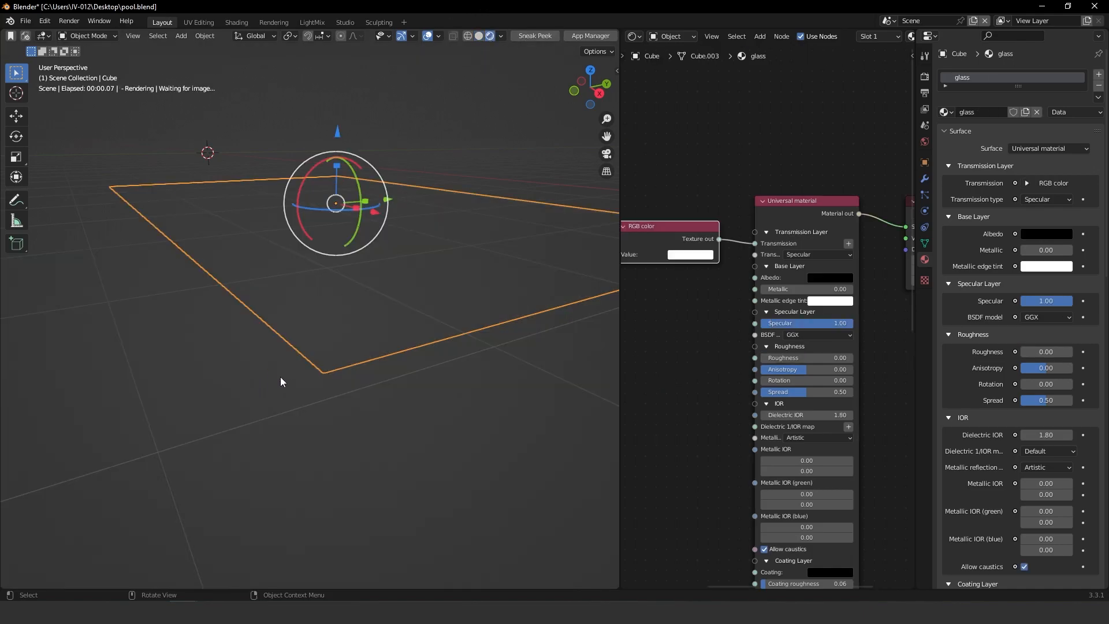
Set the Transform value node's translation to 5.19 and 0.90 to shift the water pattern
middle_click_drag(318, 300, 327, 385)
middle_click_drag(738, 469, 811, 151)
middle_click_drag(745, 378, 852, 248)
scroll(749, 370, "up", 6)
middle_click_drag(777, 371, 883, 298)
middle_click_drag(786, 428, 768, 376)
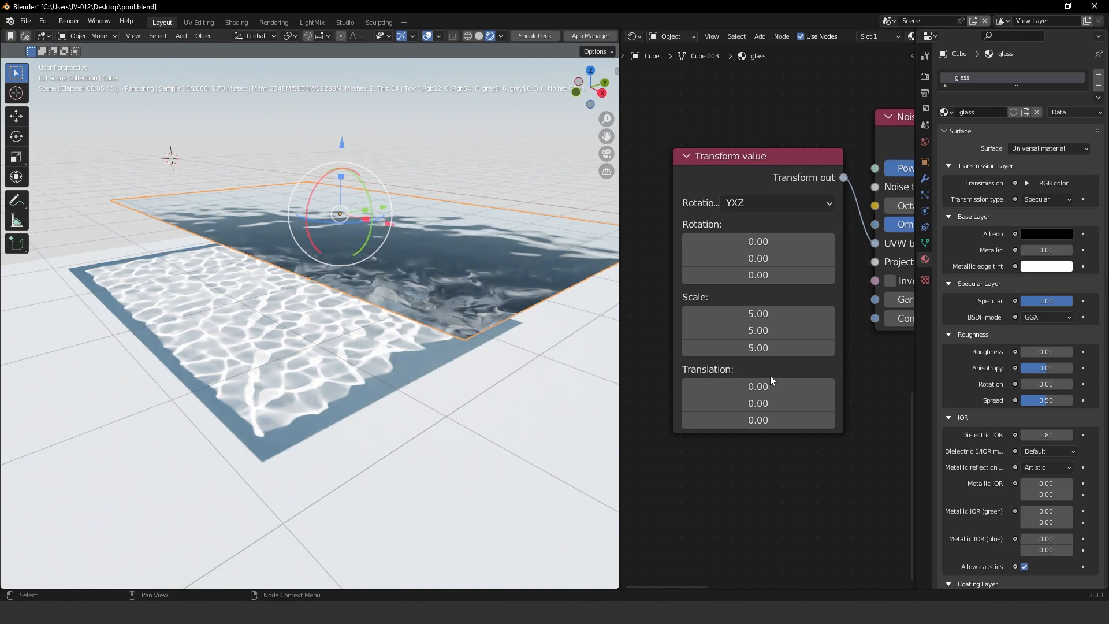
left_click_drag(747, 386, 852, 387)
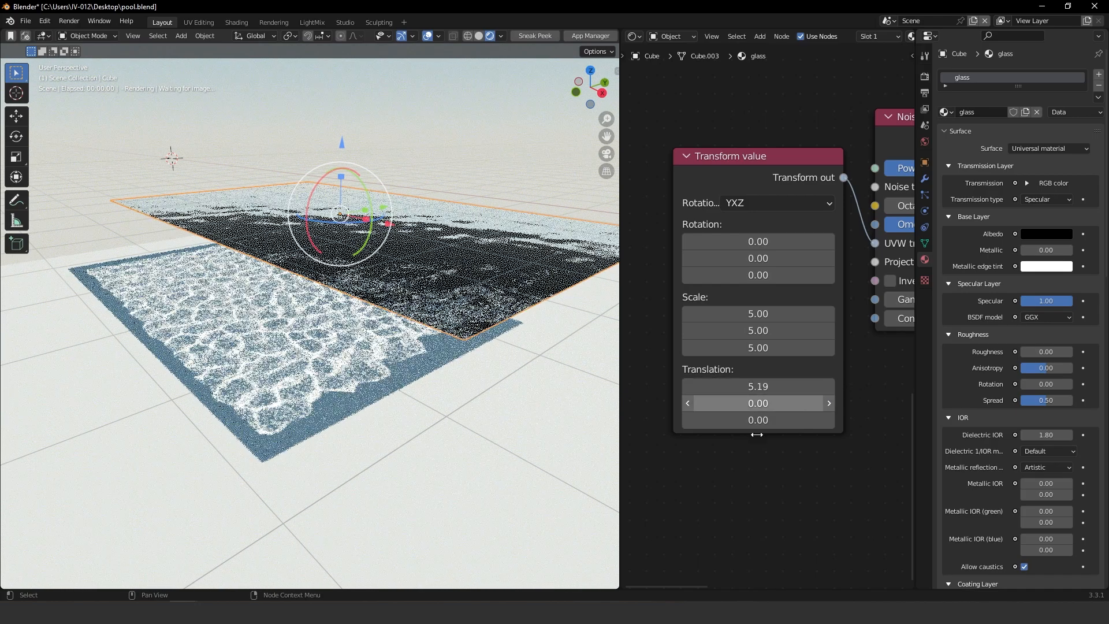
mouse_move(770, 403)
left_mouse_down()
mouse_move(892, 403)
mouse_move(787, 404)
left_mouse_up()
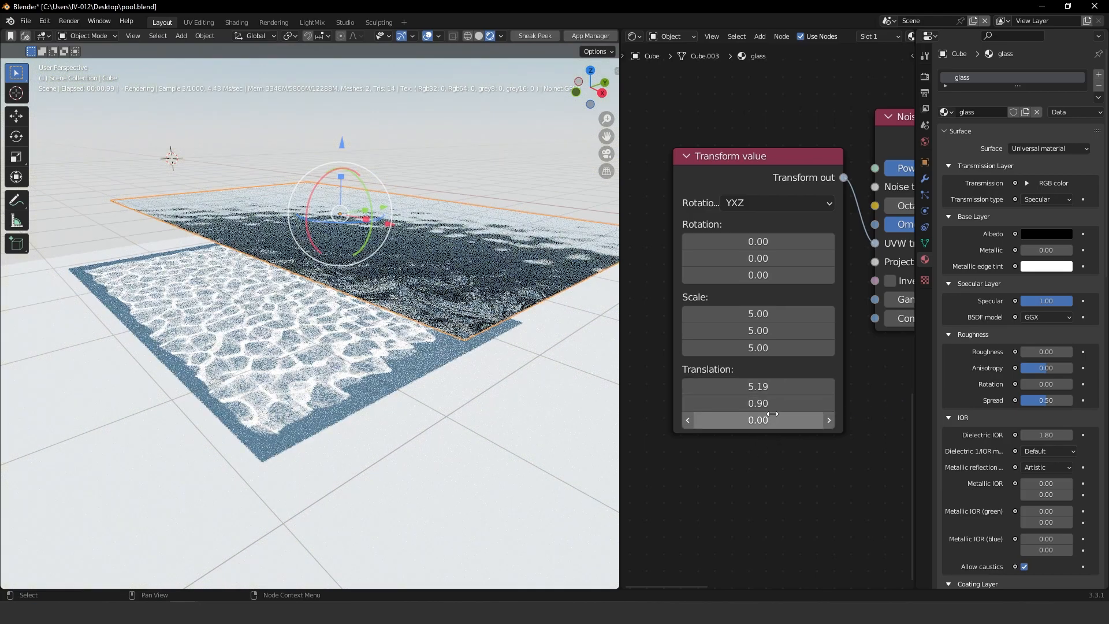
Try raising the Noise texture's Octaves to 3, then set it back to 1
middle_click_drag(785, 300, 693, 333)
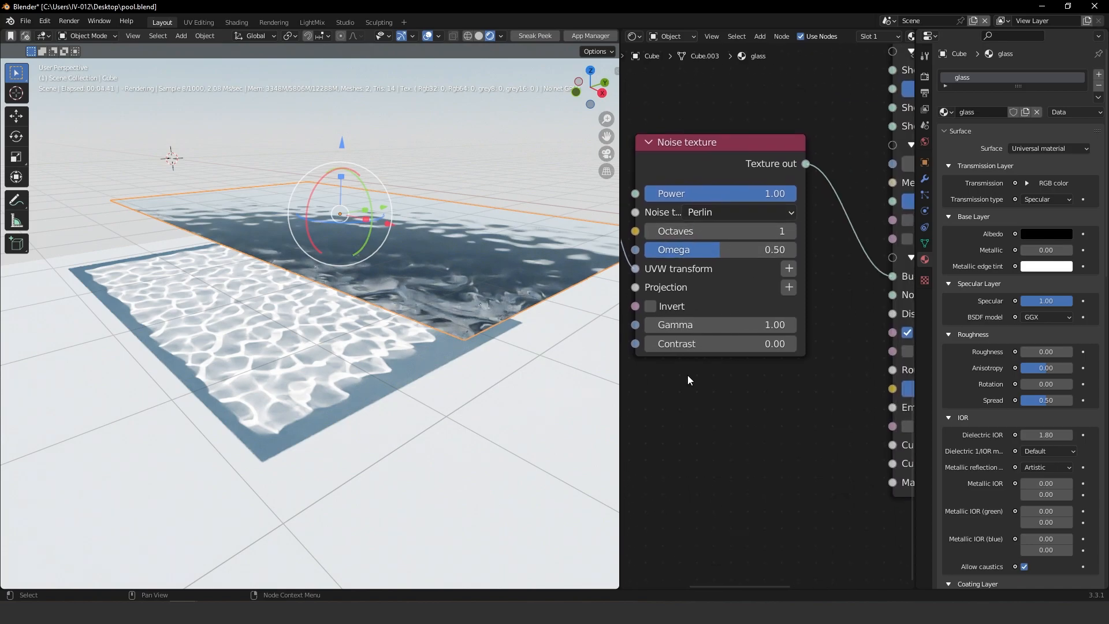
left_click_drag(708, 158, 730, 122)
middle_click_drag(794, 254, 822, 276)
left_click_drag(774, 144, 779, 122)
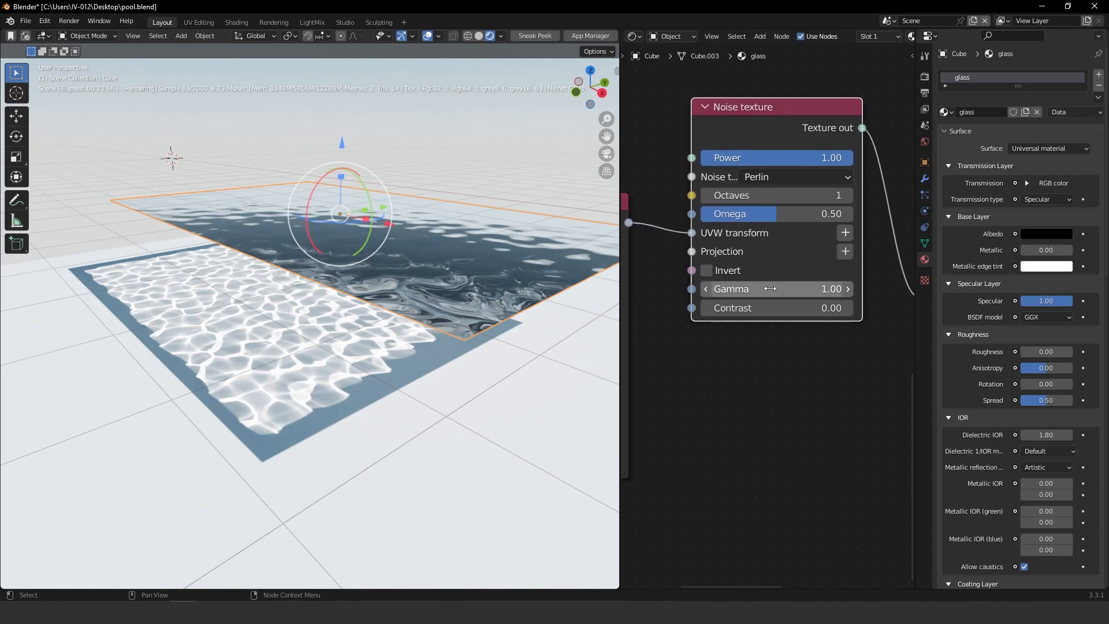
left_click_drag(742, 196, 782, 197, "shift")
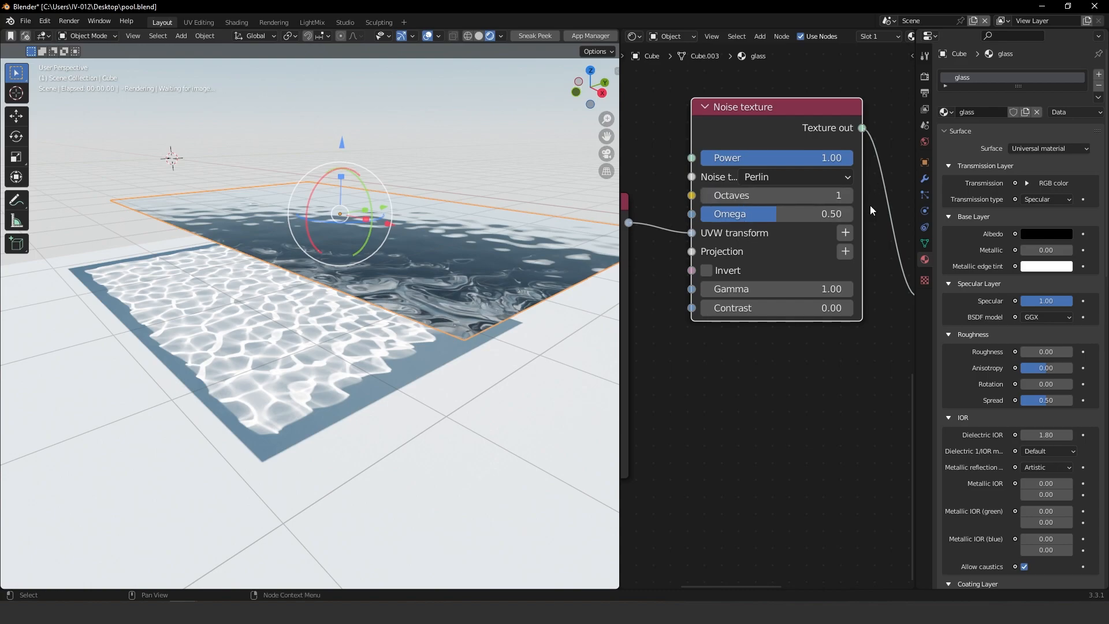
double_click(849, 199)
left_click_drag(803, 195, 826, 196)
scroll(371, 449, "up", 4)
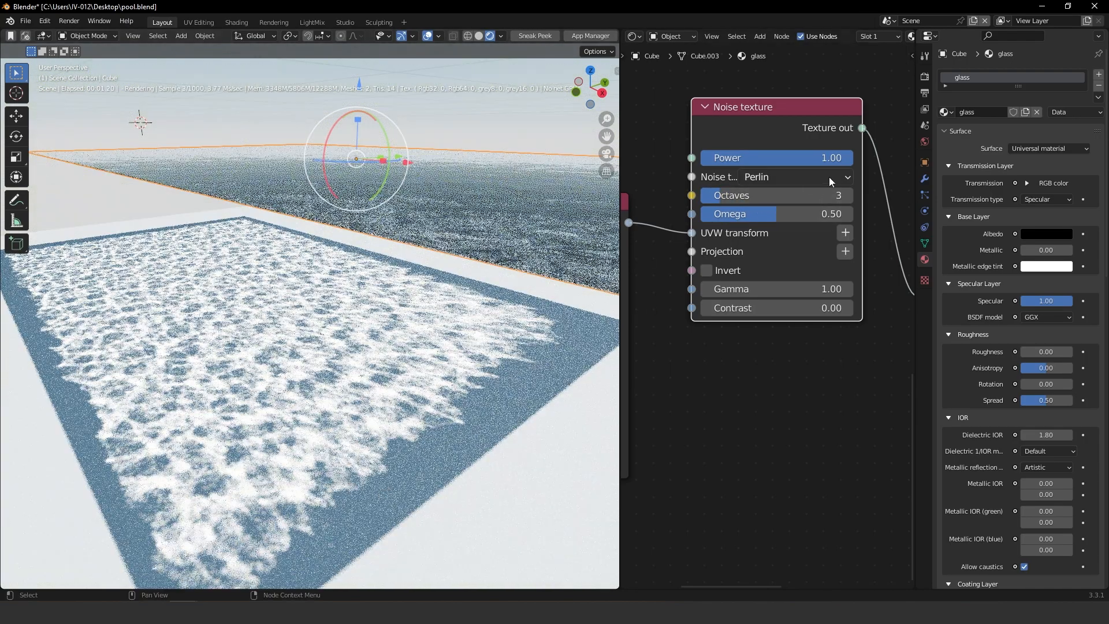
left_click_drag(811, 196, 790, 196)
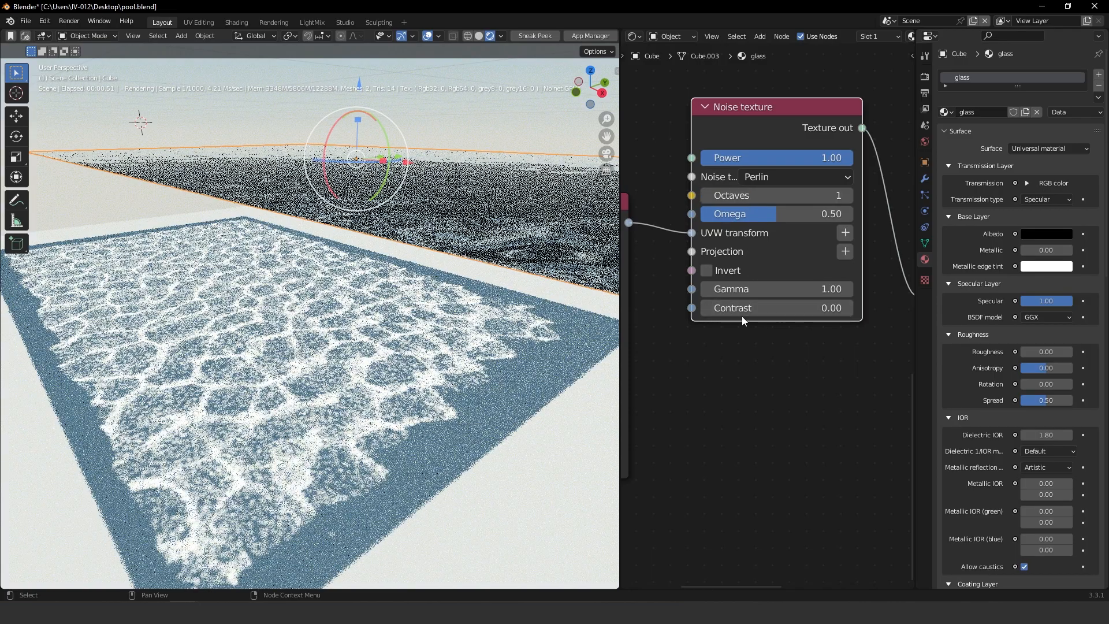
Lower the Noise texture's Power to 0.74
left_click_drag(801, 159, 762, 158)
mouse_move(775, 216)
left_mouse_down()
mouse_move(791, 216)
mouse_move(736, 216)
mouse_move(776, 216)
left_mouse_up()
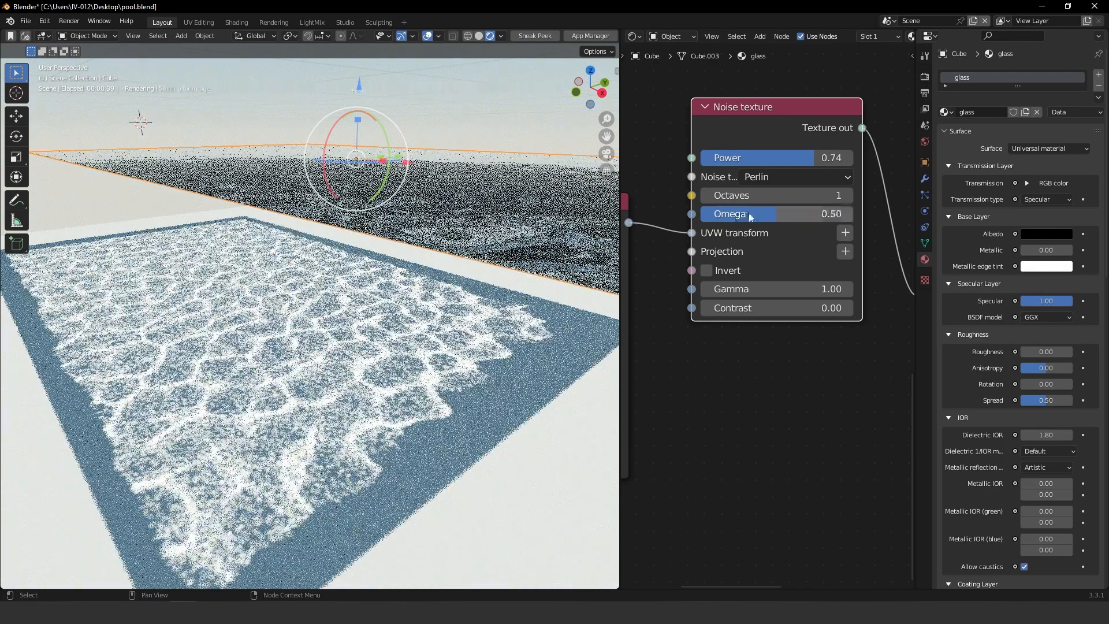
left_click(707, 270)
left_click(705, 271)
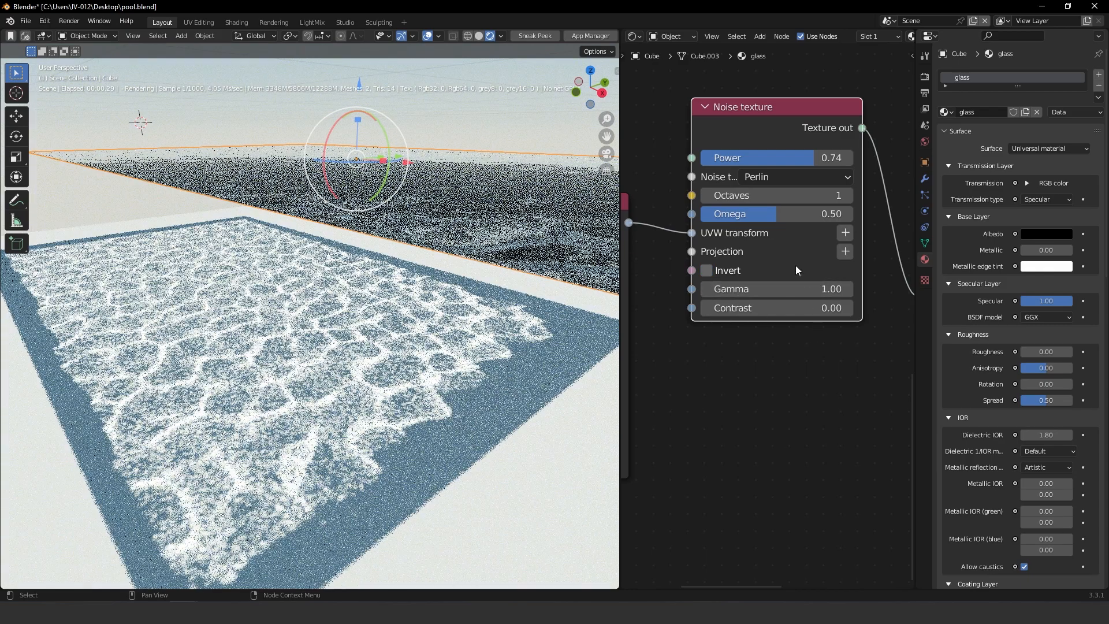
Open the Octane render settings, try raising the Photon gathering radius to 0.28 and undo it
middle_click_drag(500, 123, 439, 254)
left_click(924, 78)
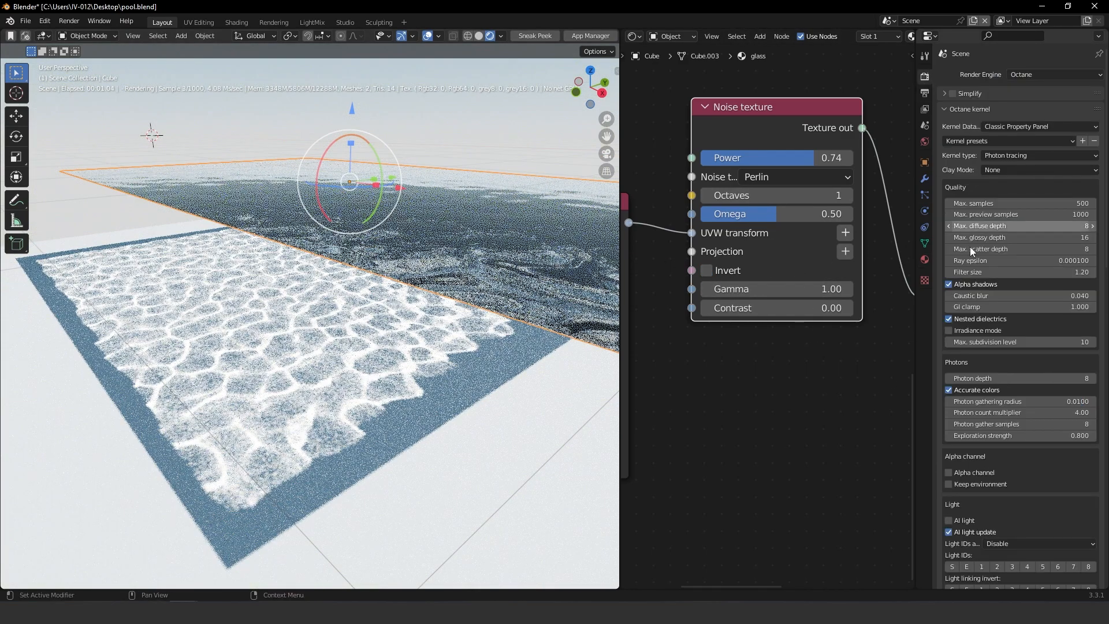
scroll(992, 259, "down", 5)
left_click_drag(991, 294, 1062, 294)
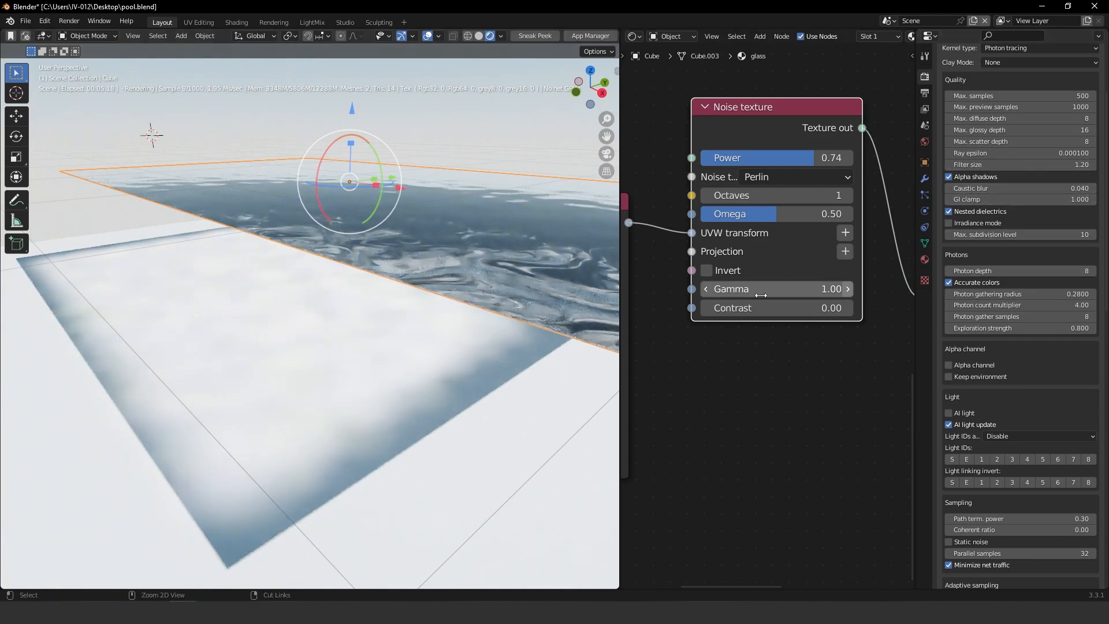
key("ctrl+z")
Adjust the kernel's Caustic blur, setting it to 0.3
left_click_drag(979, 186, 929, 186)
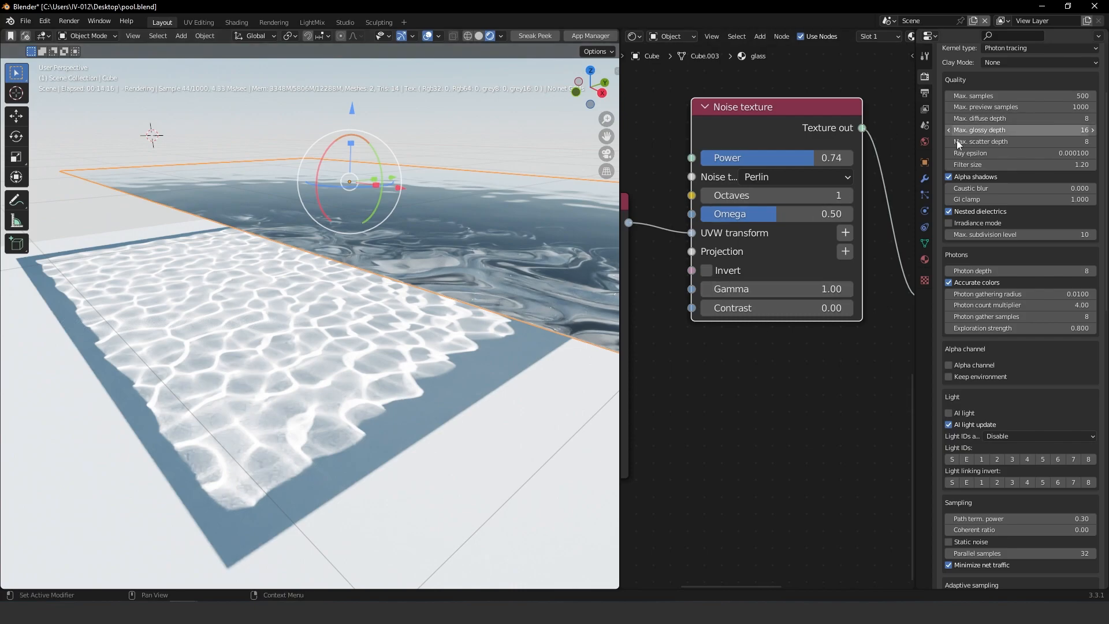
left_click_drag(999, 189, 1091, 190)
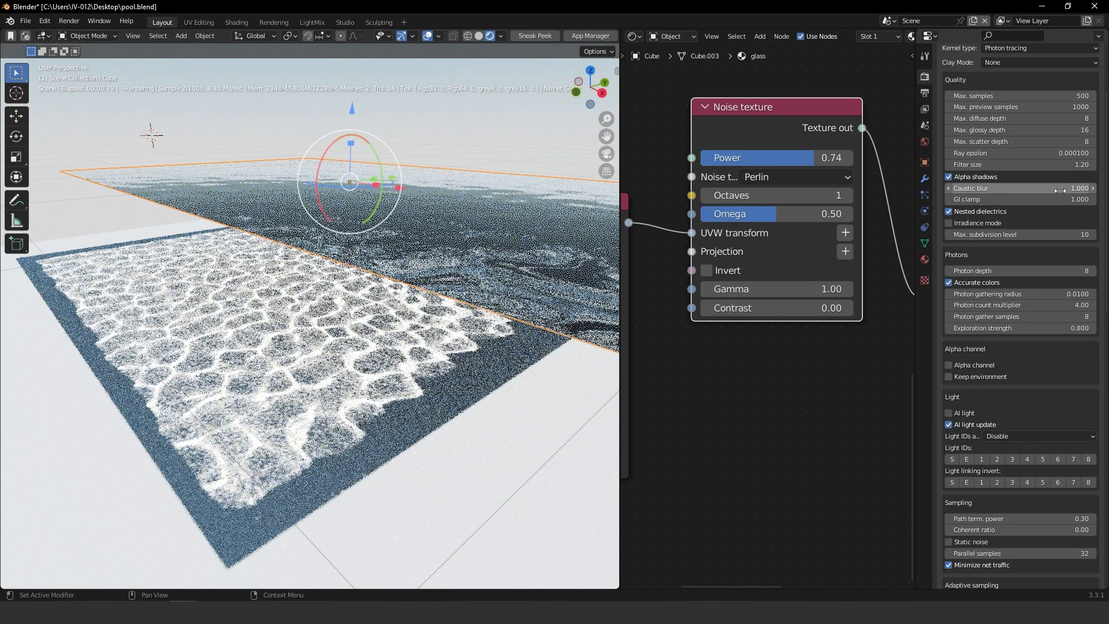
left_click(1017, 191)
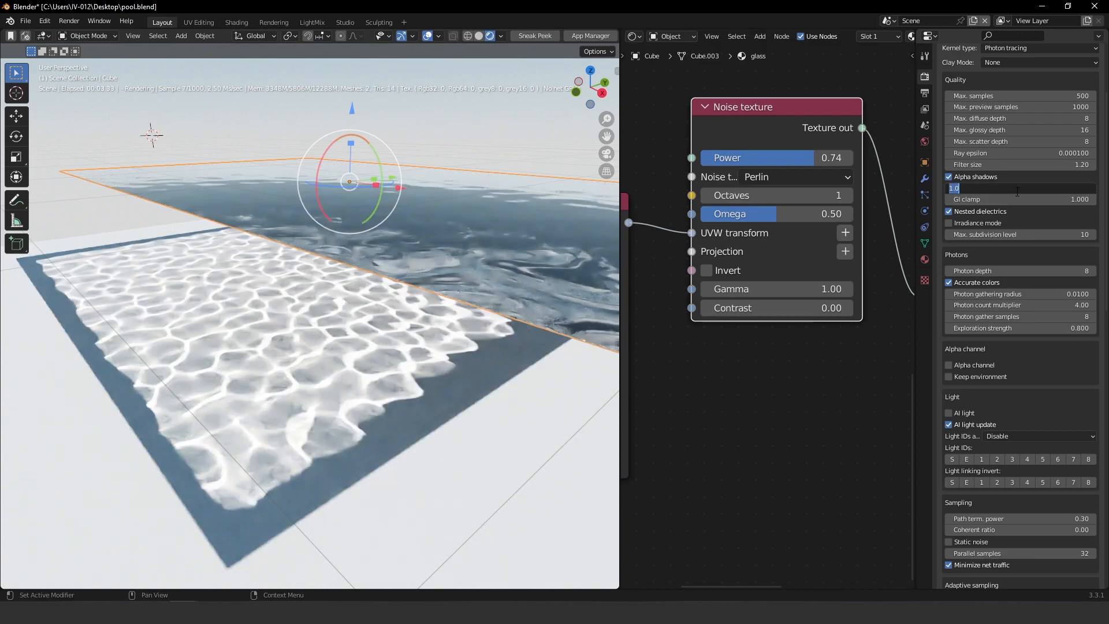
type("0.3")
key("Return")
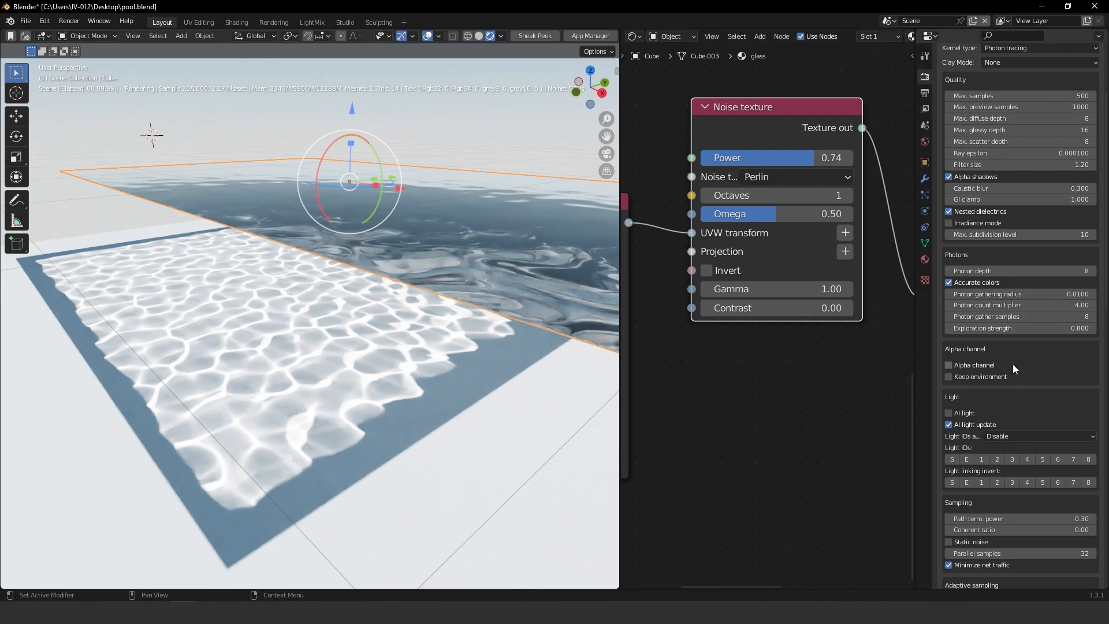
Try Photon gathering radius values of 0.1 and 0.01
left_click_drag(967, 295, 955, 294)
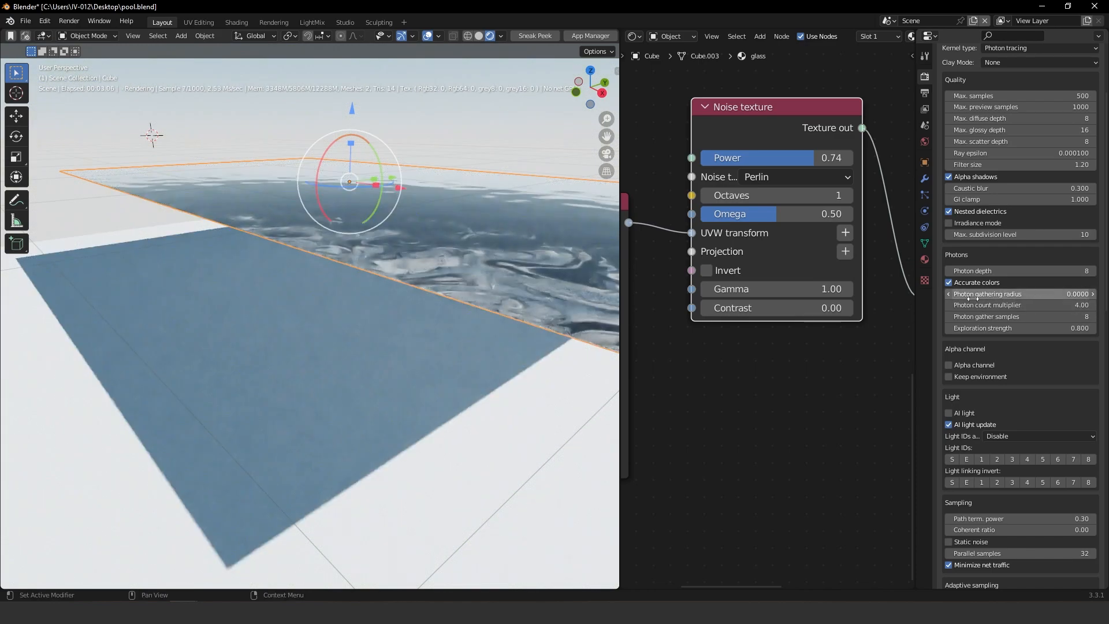
left_click(995, 297)
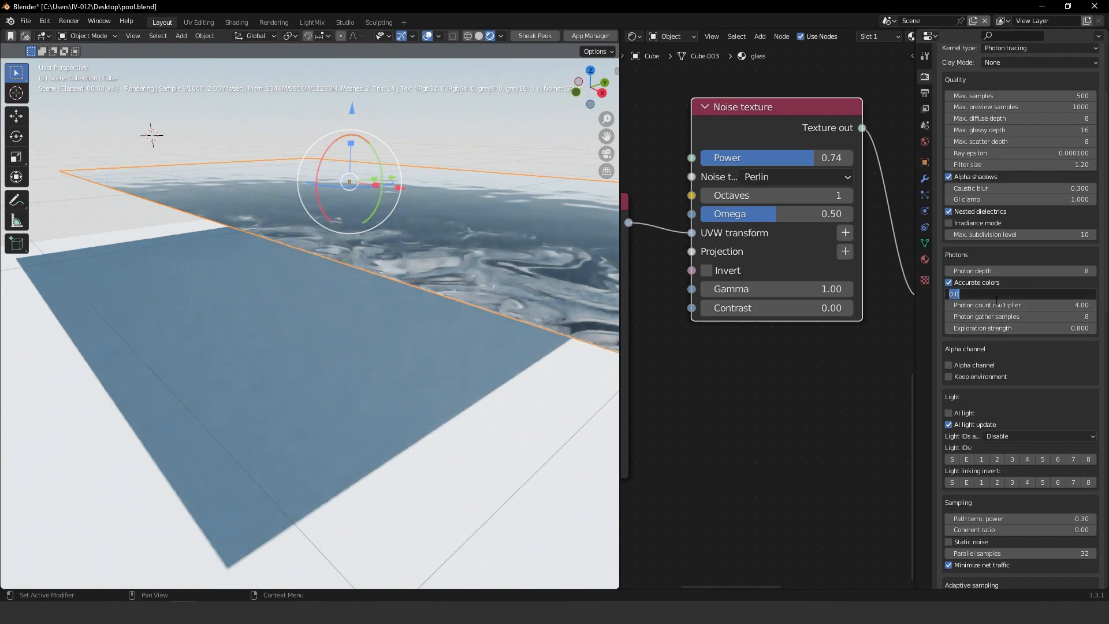
type("0.1")
key("Return")
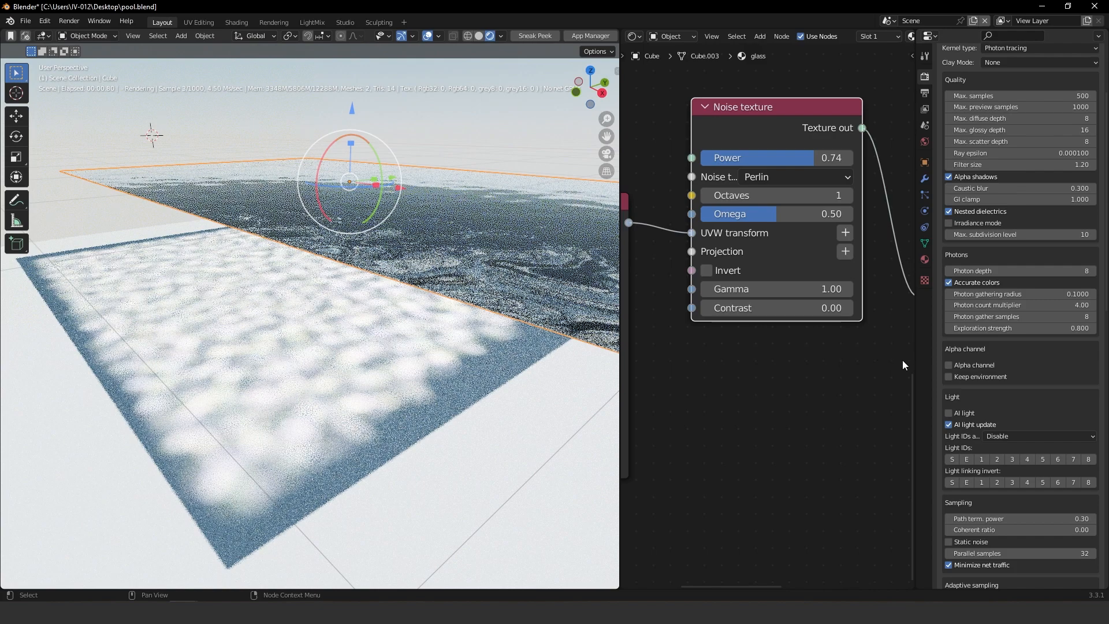
left_click(1018, 293)
type("0")
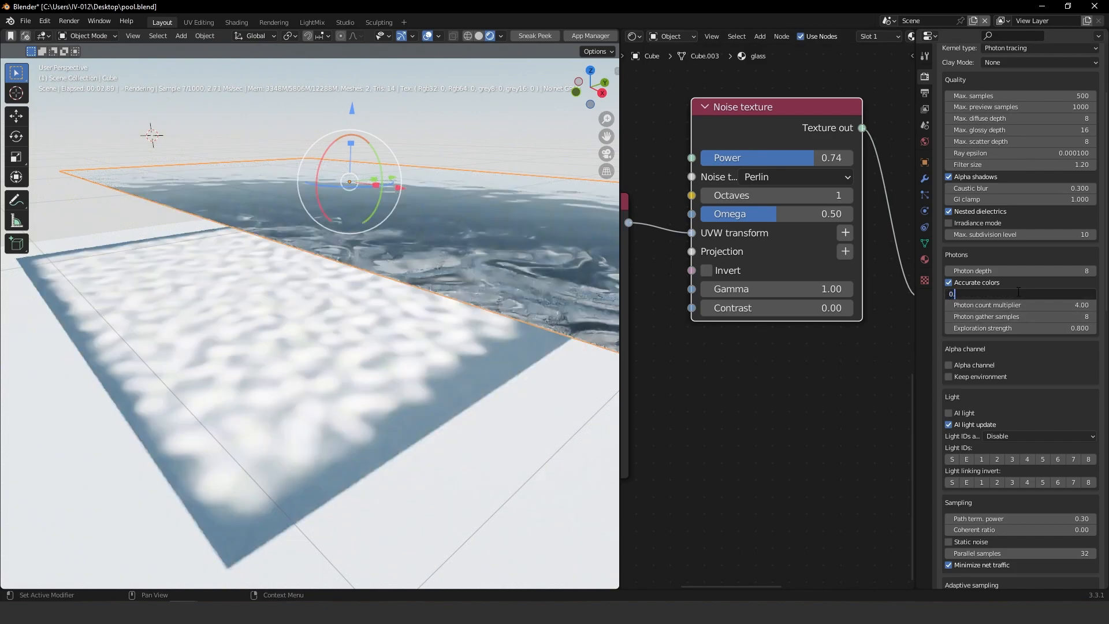
type(".01")
key("Return")
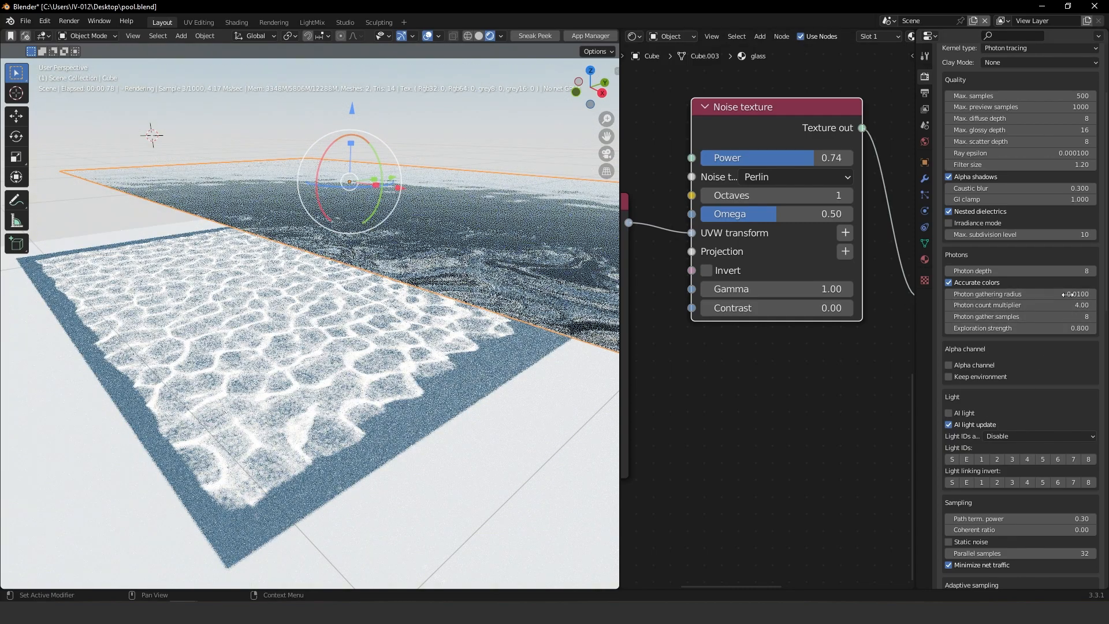
Set the Photon gathering radius to 0.005
left_click(1043, 294)
type("0.00")
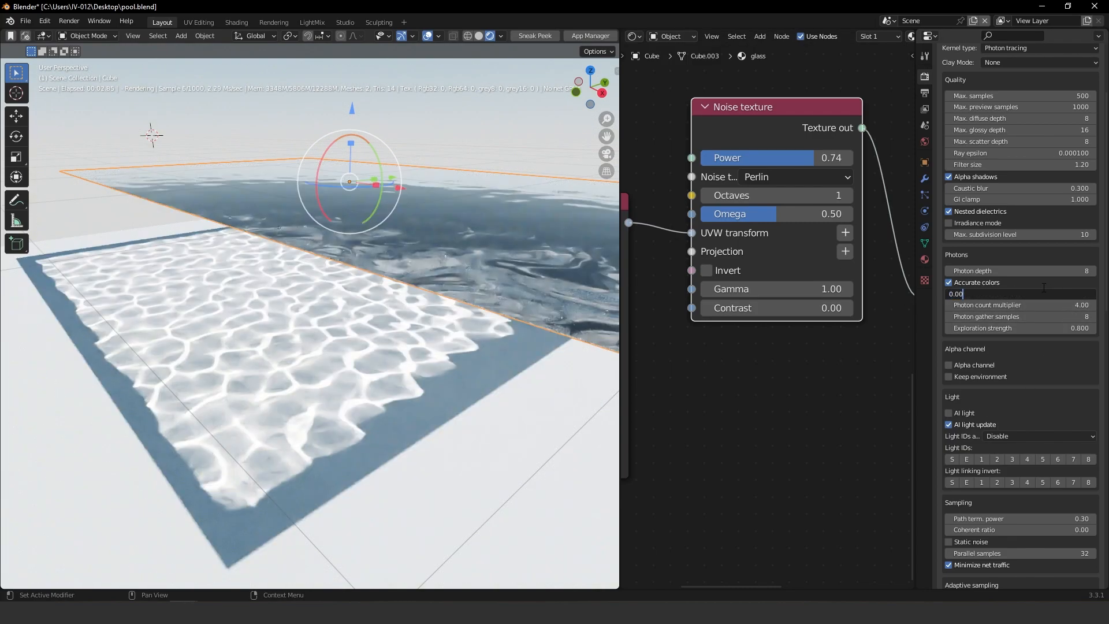
type("5")
key("Return")
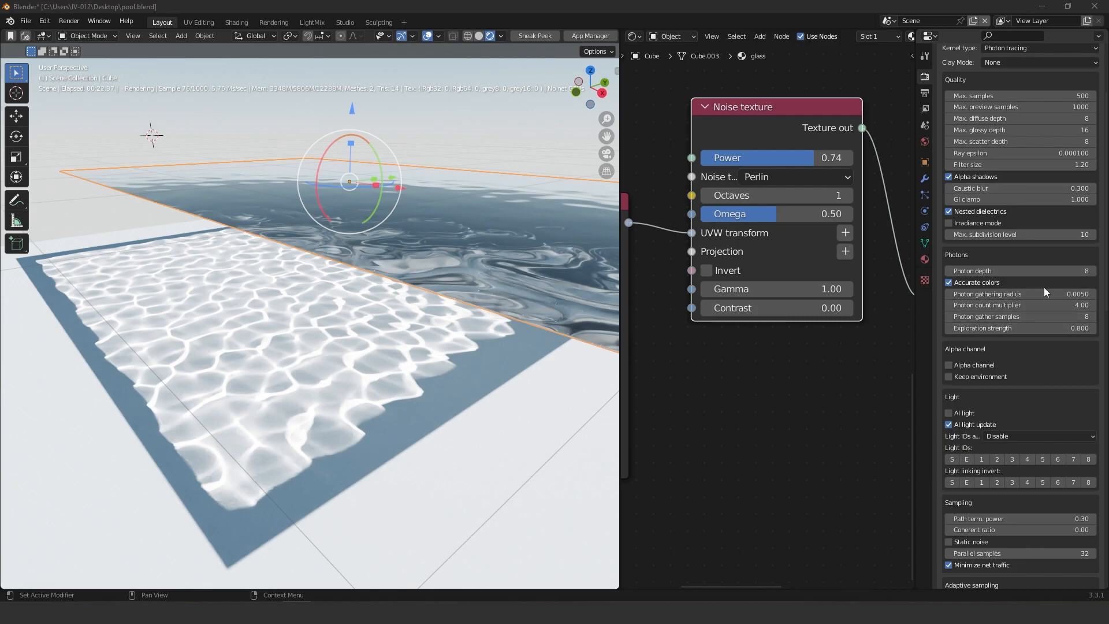
Try Photon count multiplier values of 0.25 and 0.4
left_click_drag(986, 306, 918, 305)
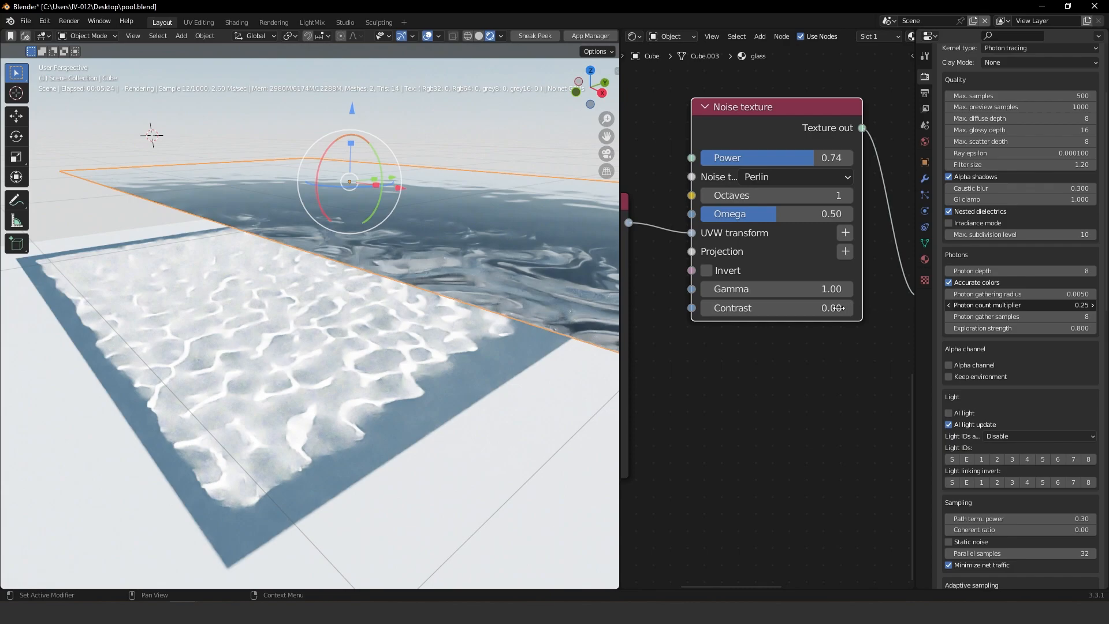
left_click(1019, 304)
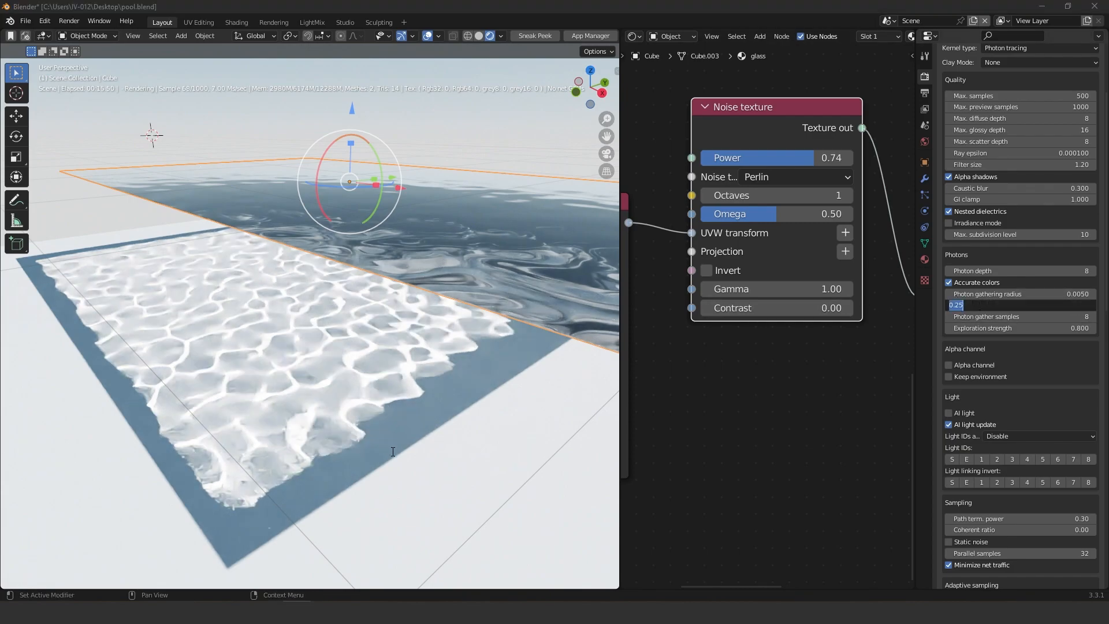
key("Return")
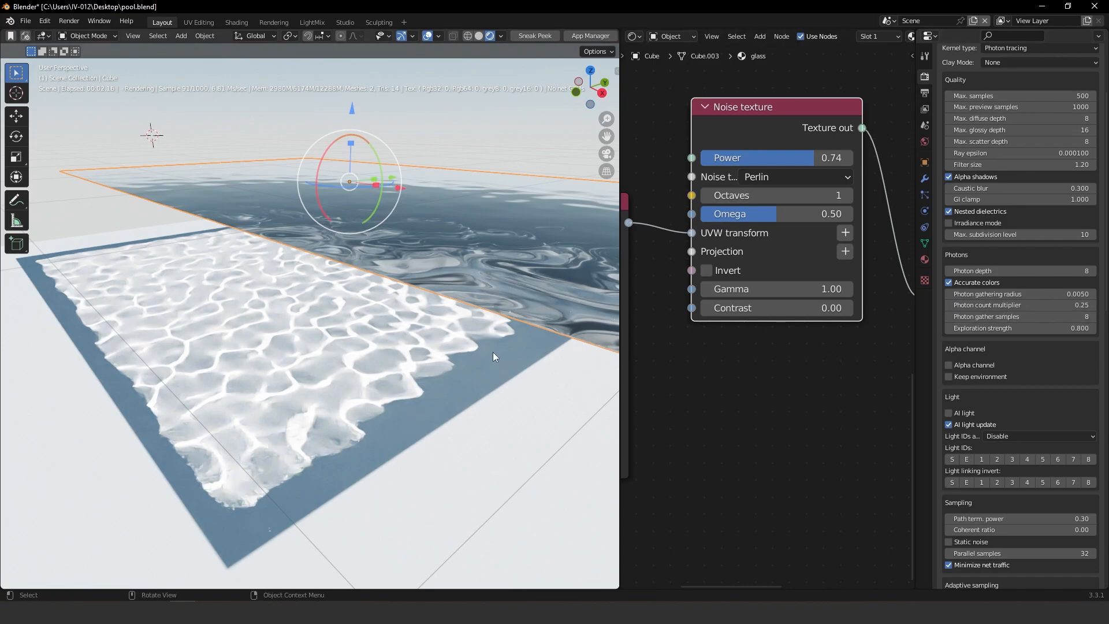
left_click(988, 305)
key("Right")
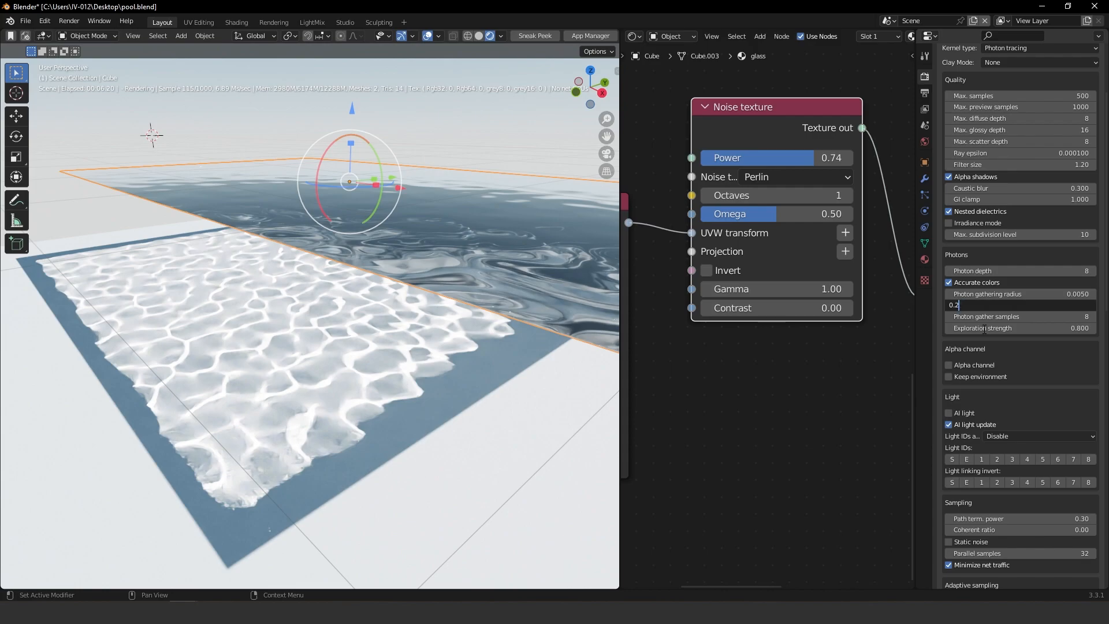
type("4")
key("Return")
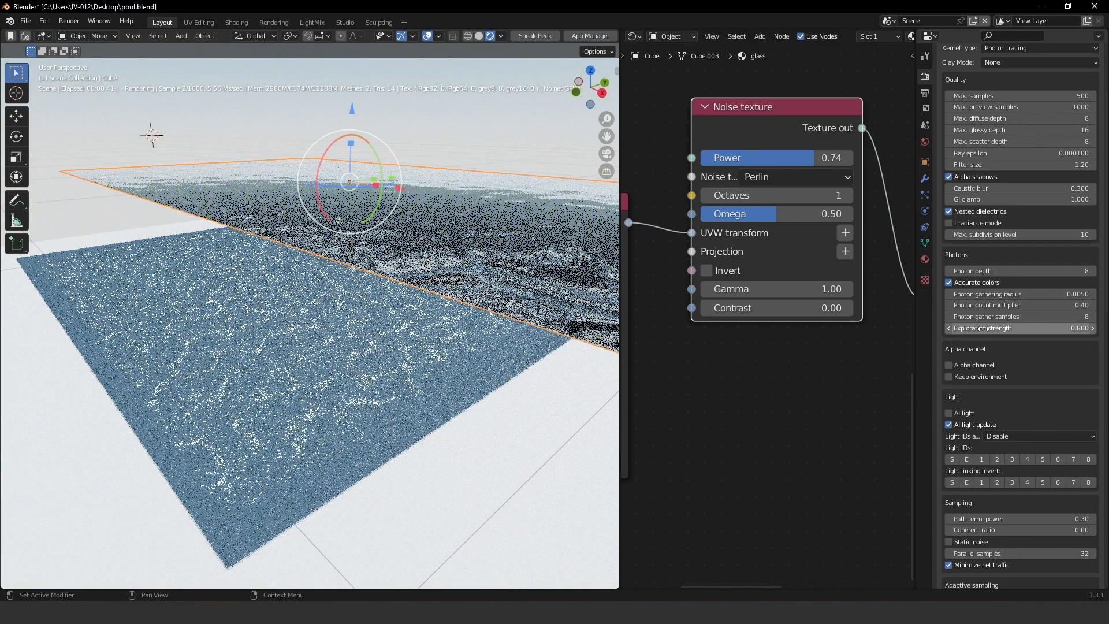
Set the Photon count multiplier to 0.8
left_click(1026, 306)
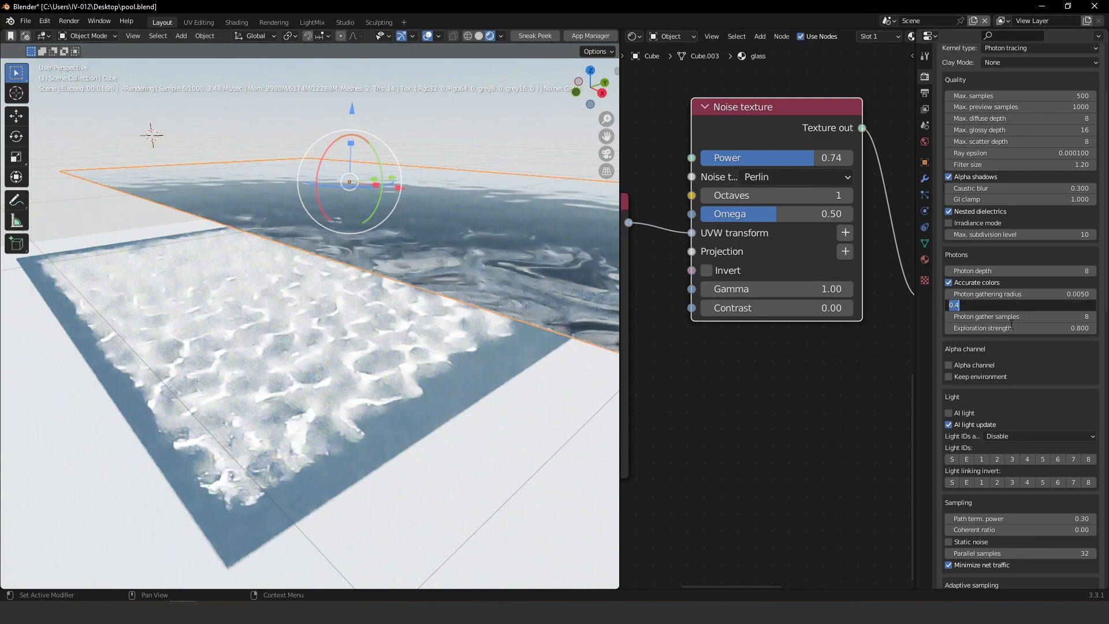
type("0.8")
key("Return")
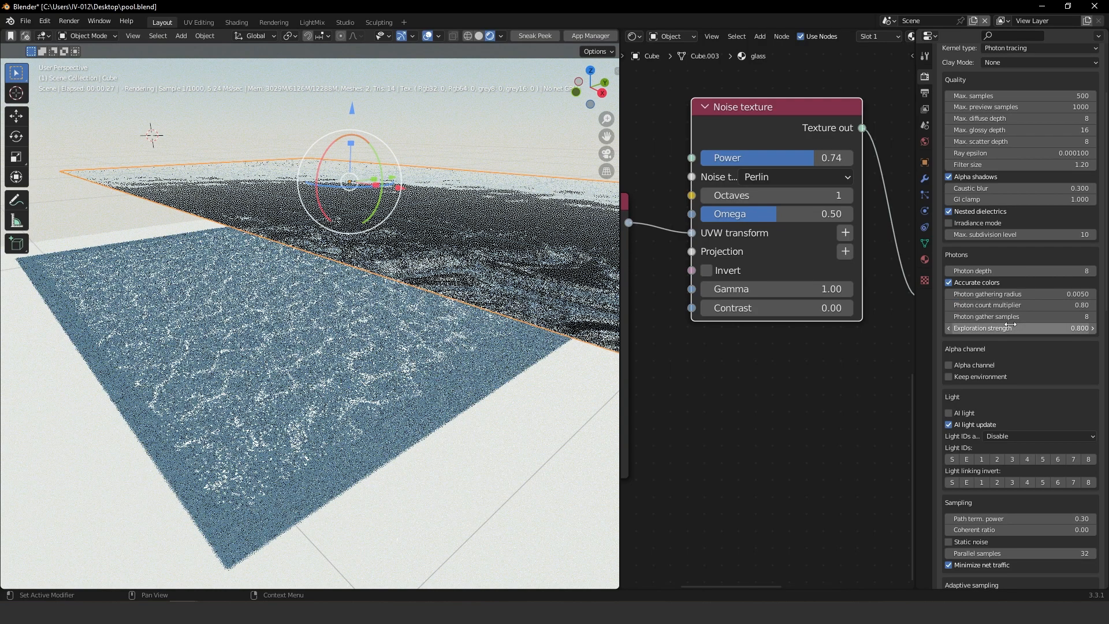
Return the viewport to solid shading and reframe the Shader Editor around the whole glass node tree
middle_click_drag(369, 446, 492, 112)
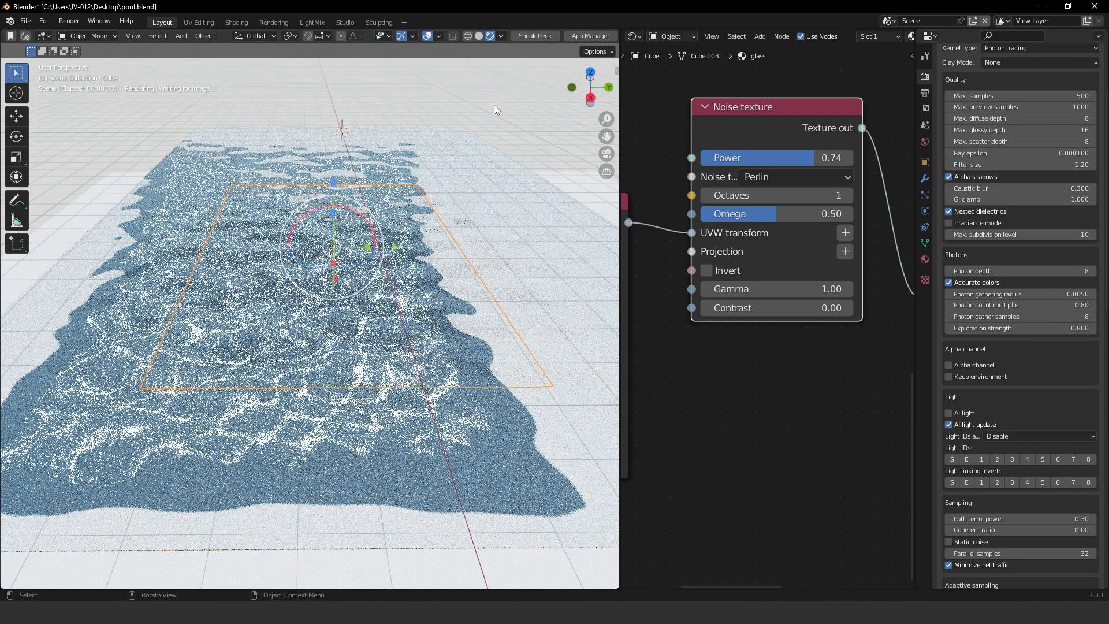
left_click(477, 39)
middle_click_drag(320, 276, 408, 270)
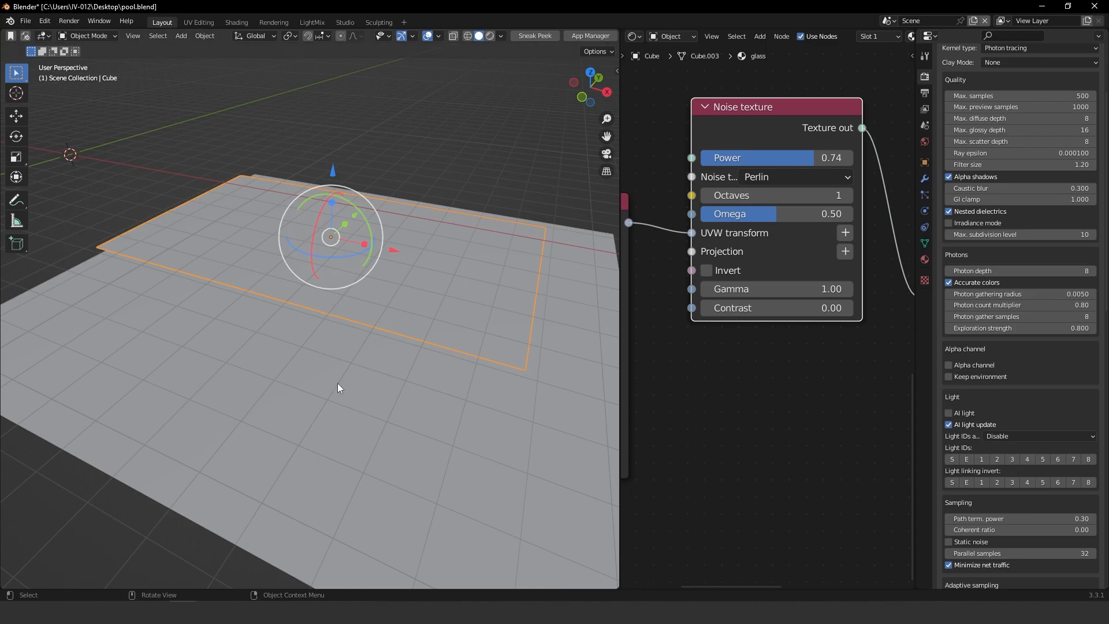
middle_click_drag(336, 276, 435, 283)
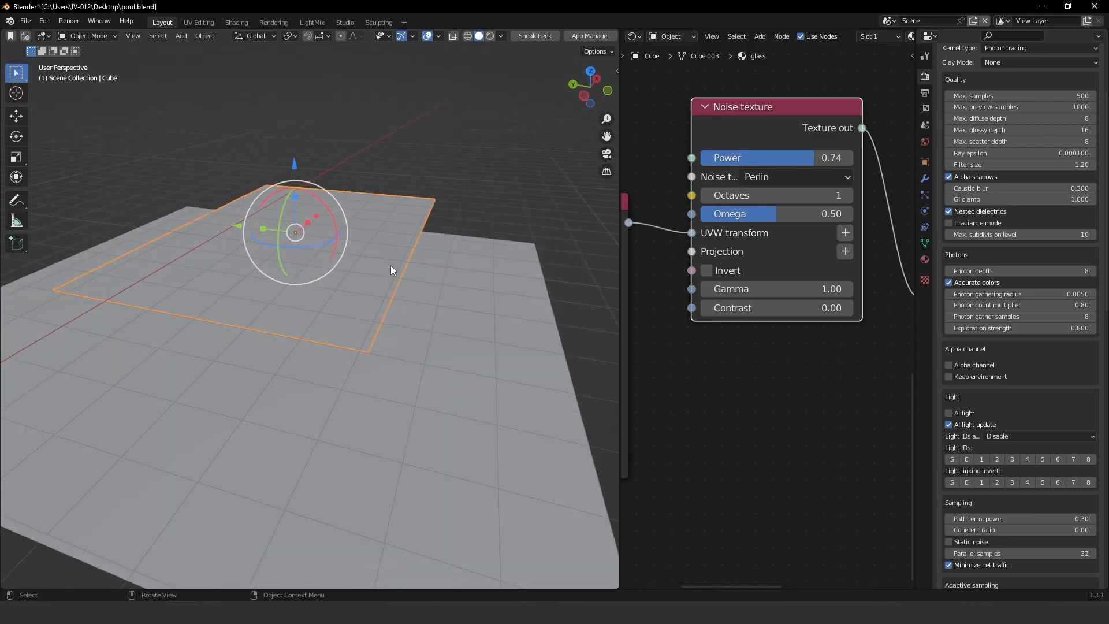
left_click(296, 611)
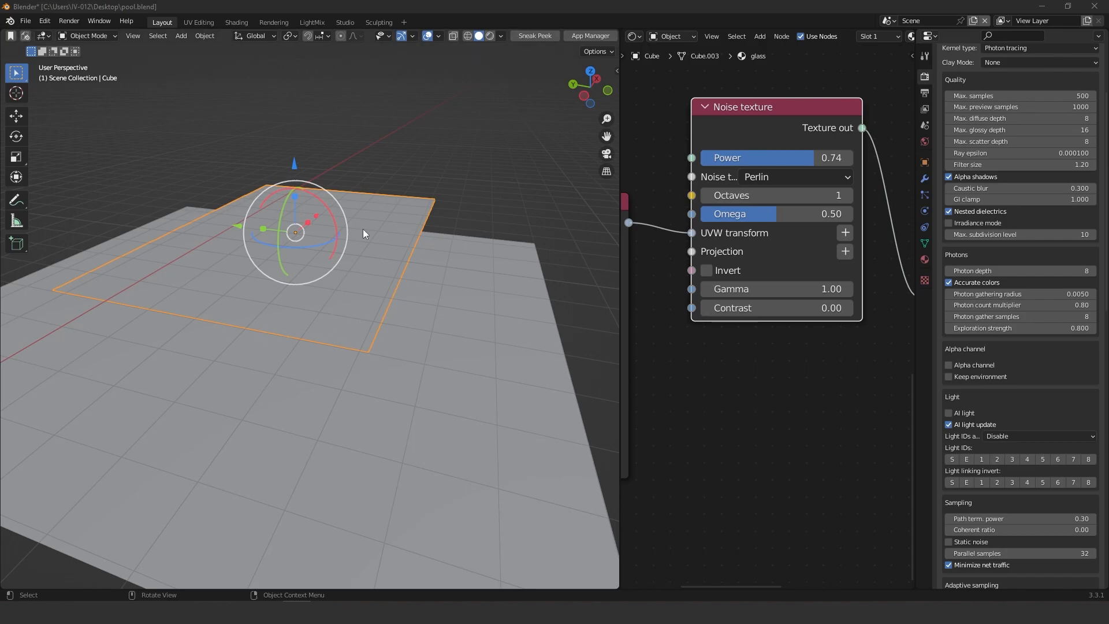
middle_click_drag(813, 148, 784, 301)
middle_click_drag(813, 218, 735, 388, "ctrl")
left_click_drag(733, 516, 722, 380)
middle_click_drag(719, 356, 805, 256)
left_click_drag(720, 473, 709, 279)
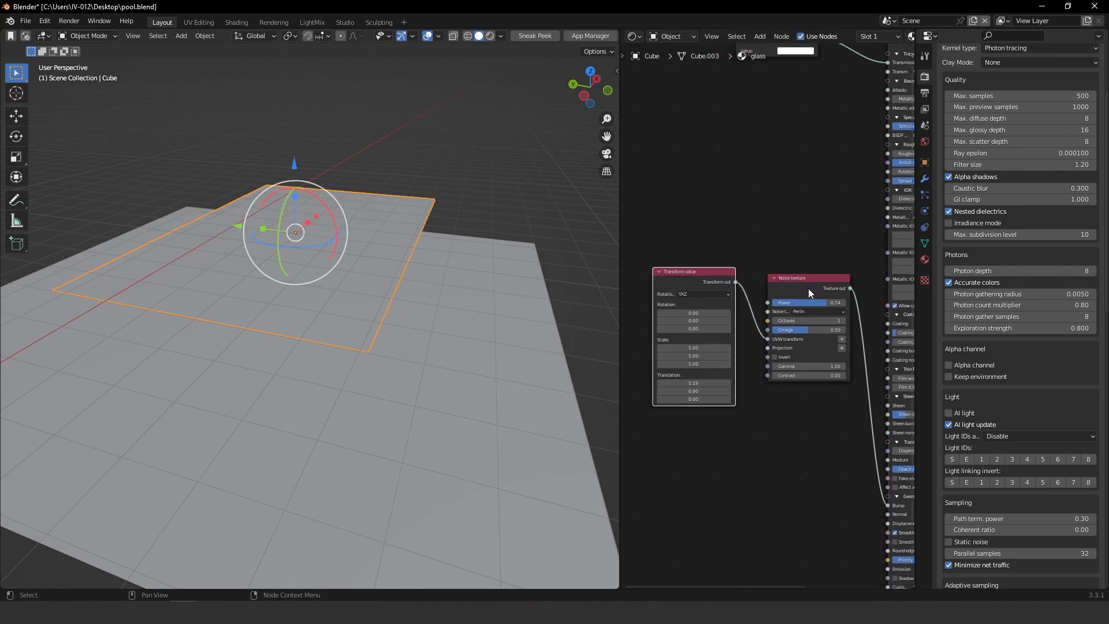
mouse_move(701, 272)
left_mouse_down()
mouse_move(678, 268)
mouse_move(695, 272)
mouse_move(699, 242)
mouse_move(703, 281)
left_mouse_up()
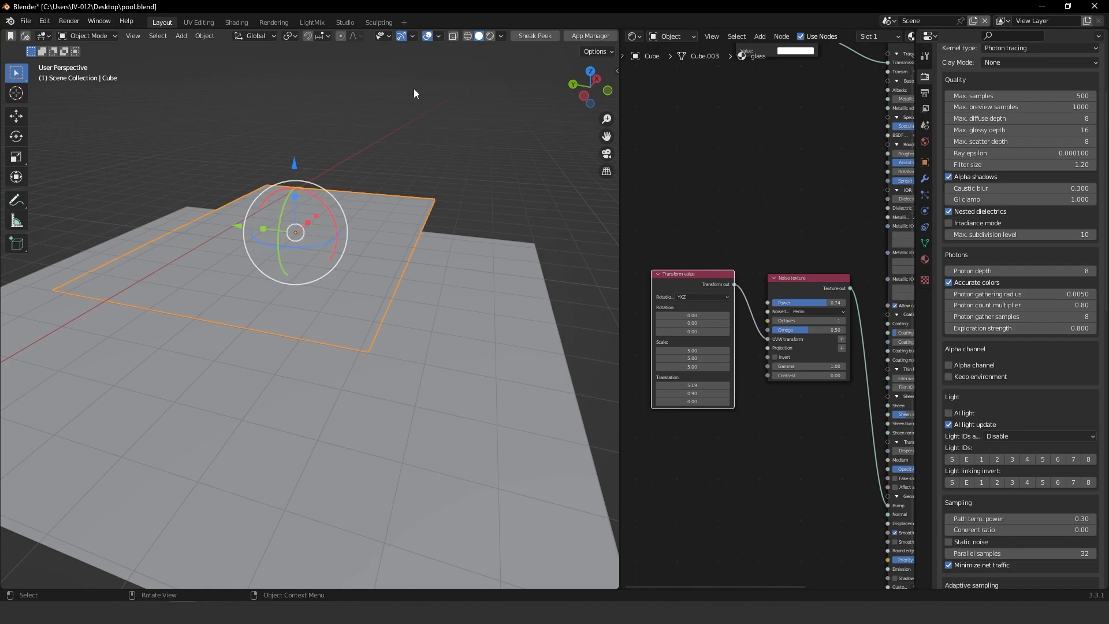
middle_click_drag(804, 245, 778, 409)
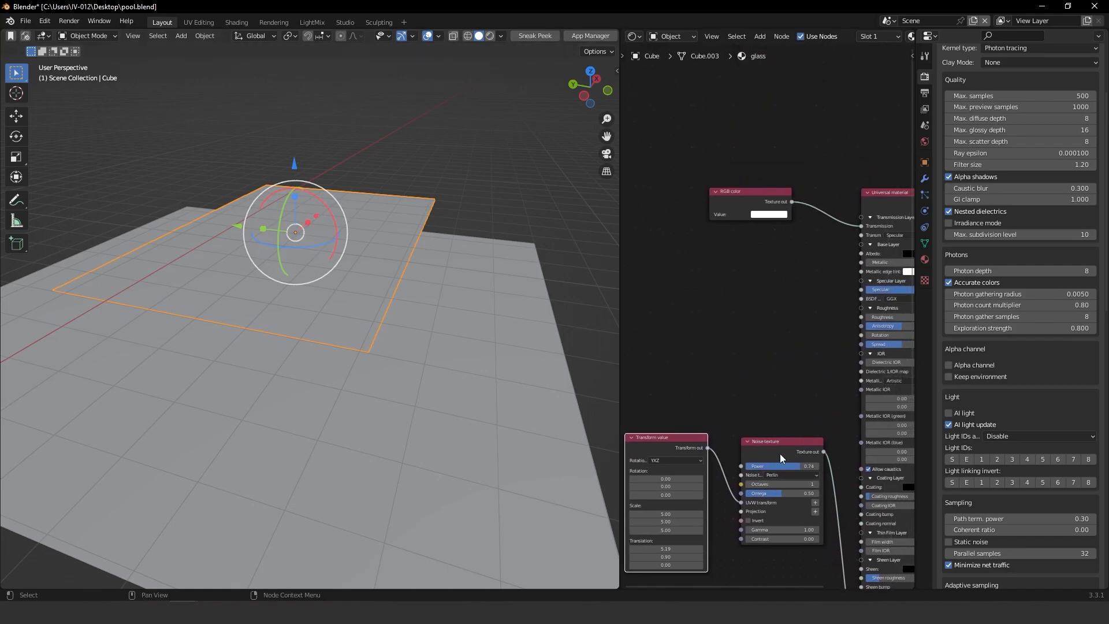